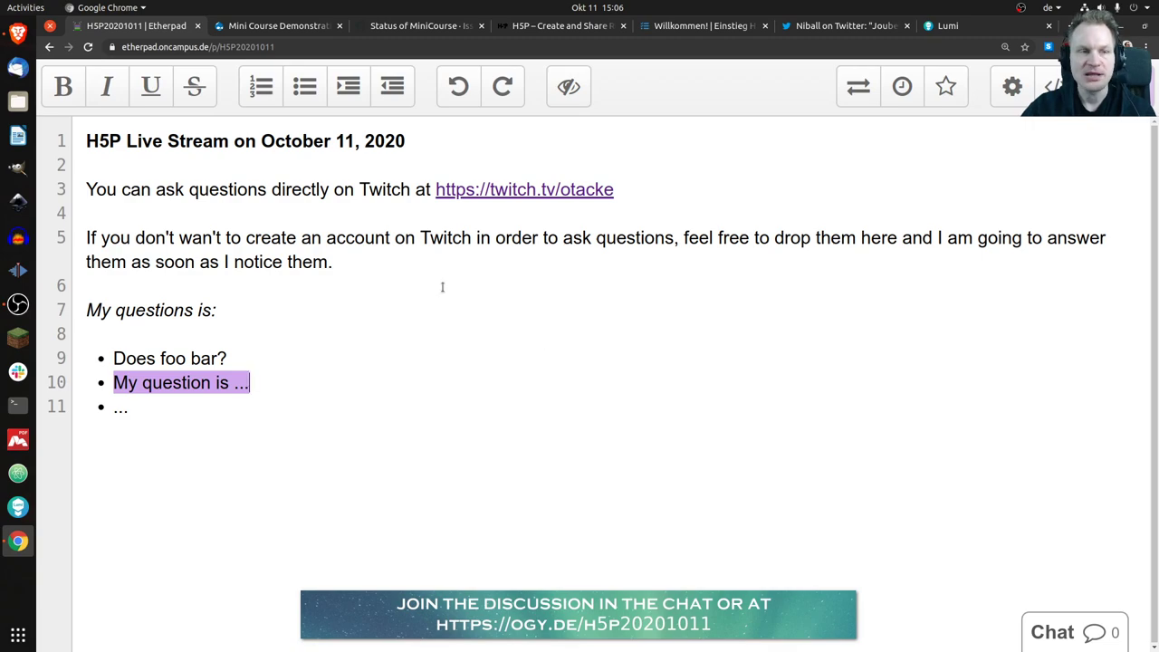
- Switch to the Mini Course Demonstration page, open the mini course and start the Unit 1 lesson
{"action": "left_click", "coordinate": [295, 27]}
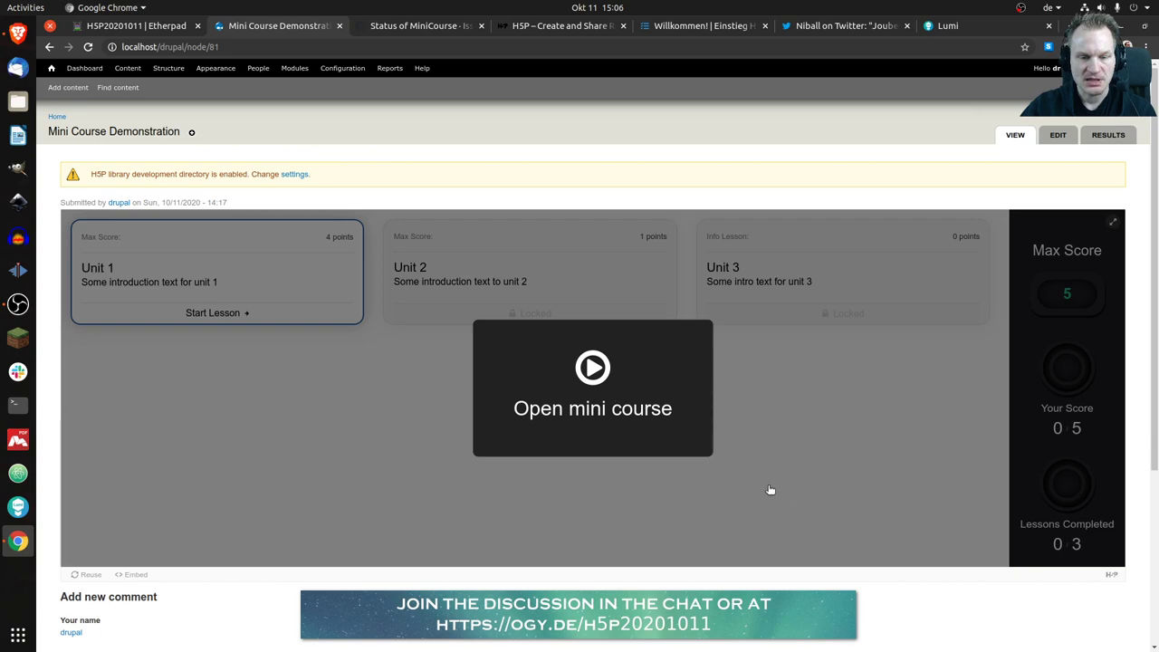
{"action": "left_click", "coordinate": [590, 389]}
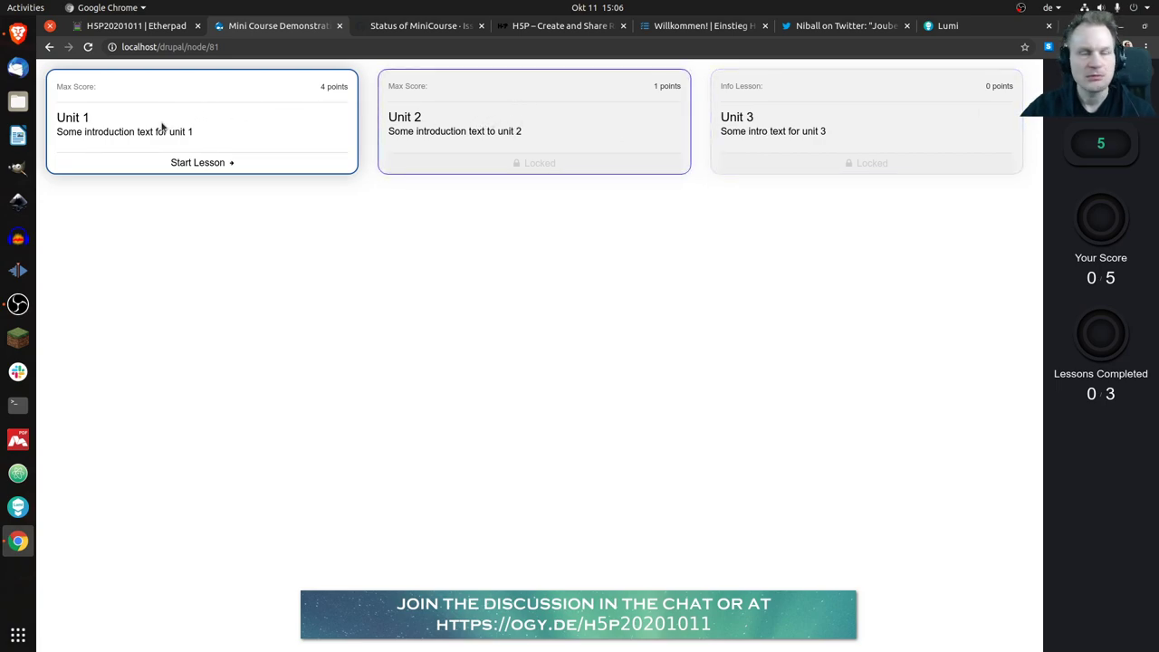
{"action": "left_click", "coordinate": [201, 166]}
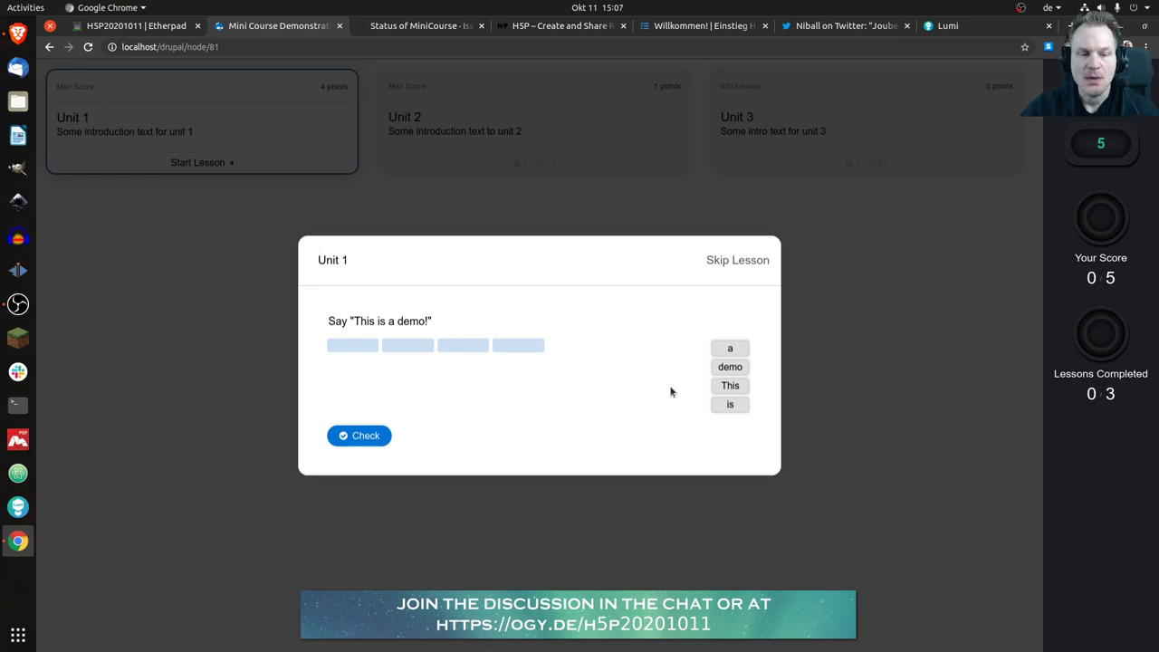
- Place "This", "is" and "demo" in the first, second and fourth blanks of Unit 1, check the answer and continue
{"action": "left_click_drag", "start_coordinate": [728, 388], "coordinate": [349, 345]}
{"action": "left_click_drag", "start_coordinate": [729, 395], "coordinate": [426, 354]}
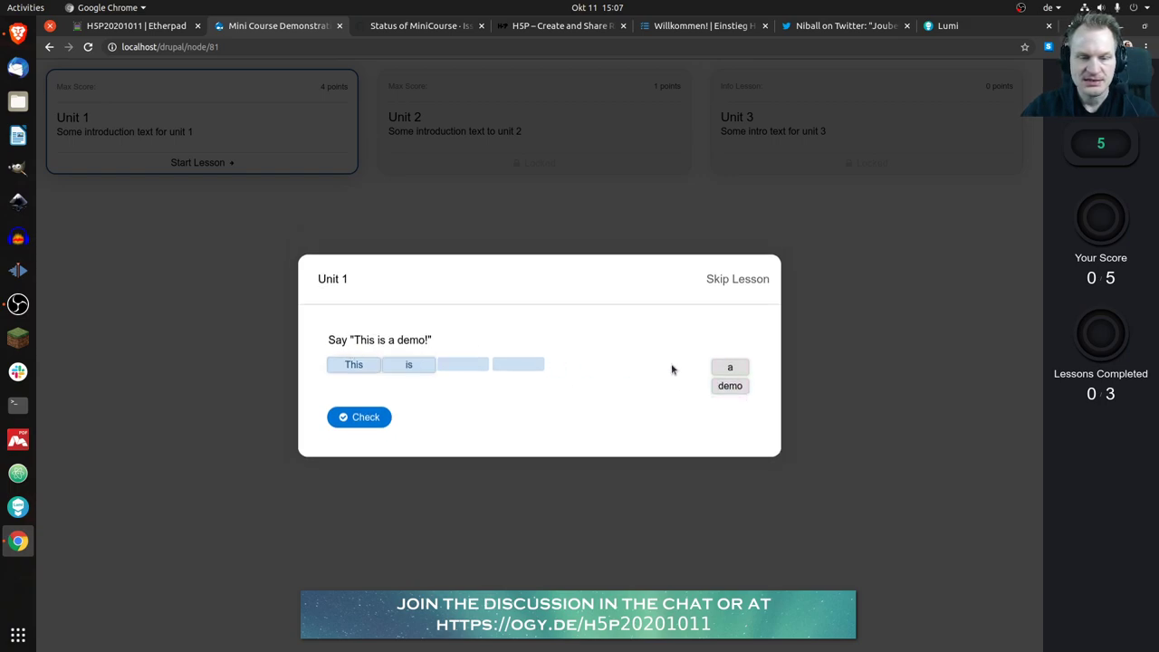
{"action": "left_click_drag", "start_coordinate": [729, 386], "coordinate": [511, 366]}
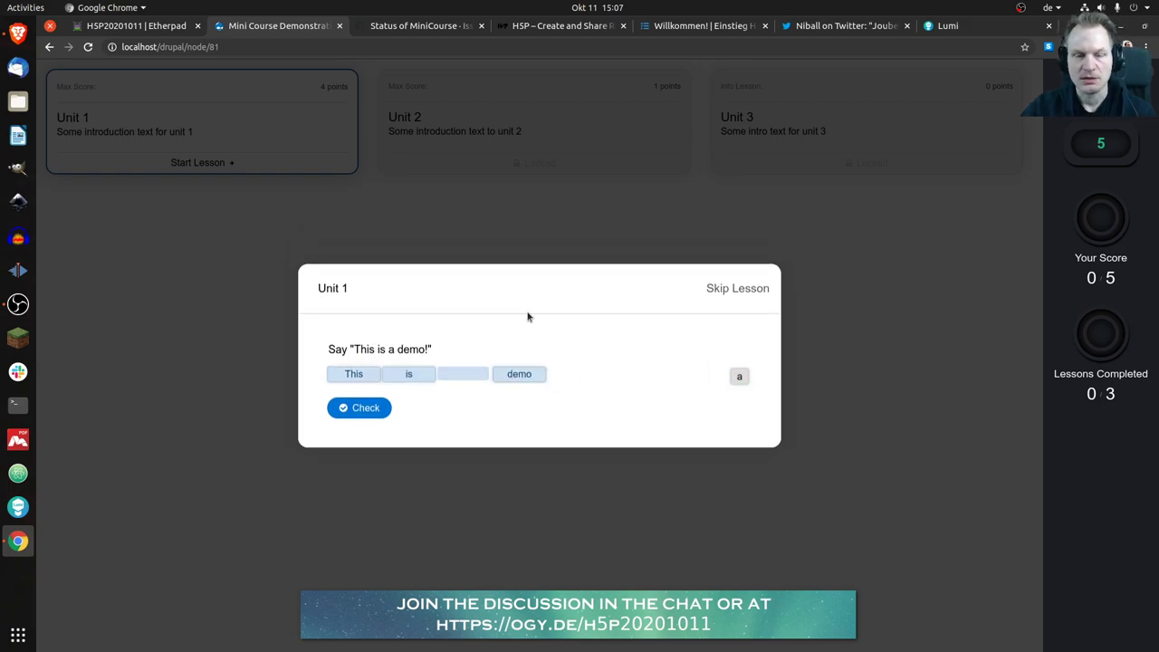
{"action": "left_click", "coordinate": [367, 409]}
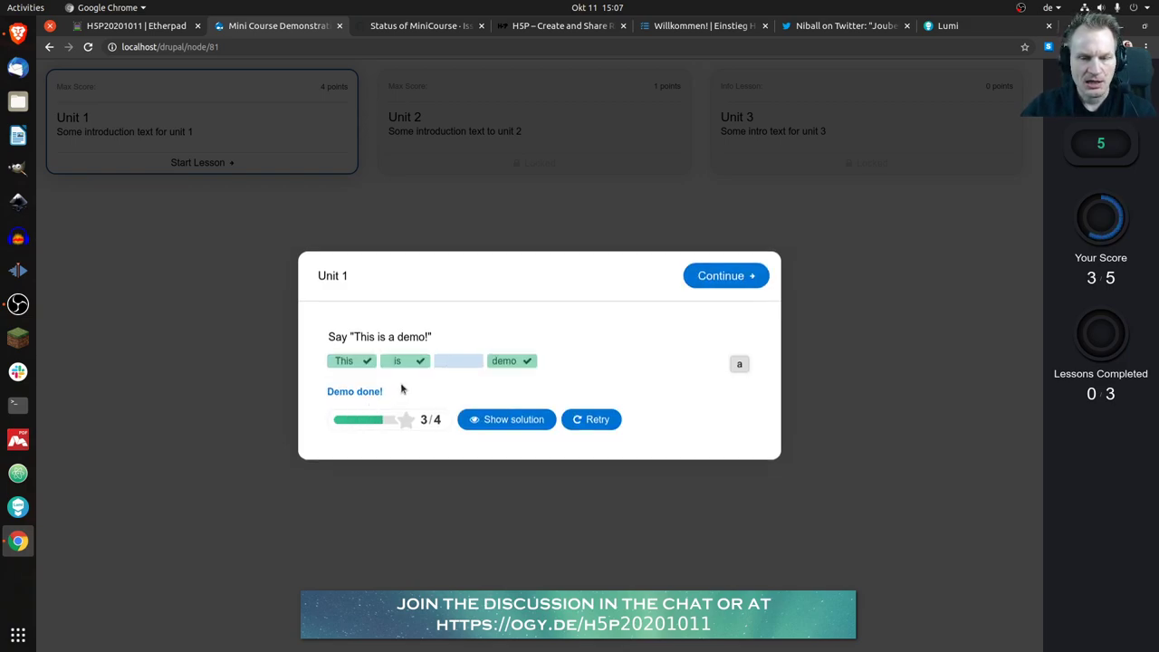
{"action": "left_click", "coordinate": [725, 276]}
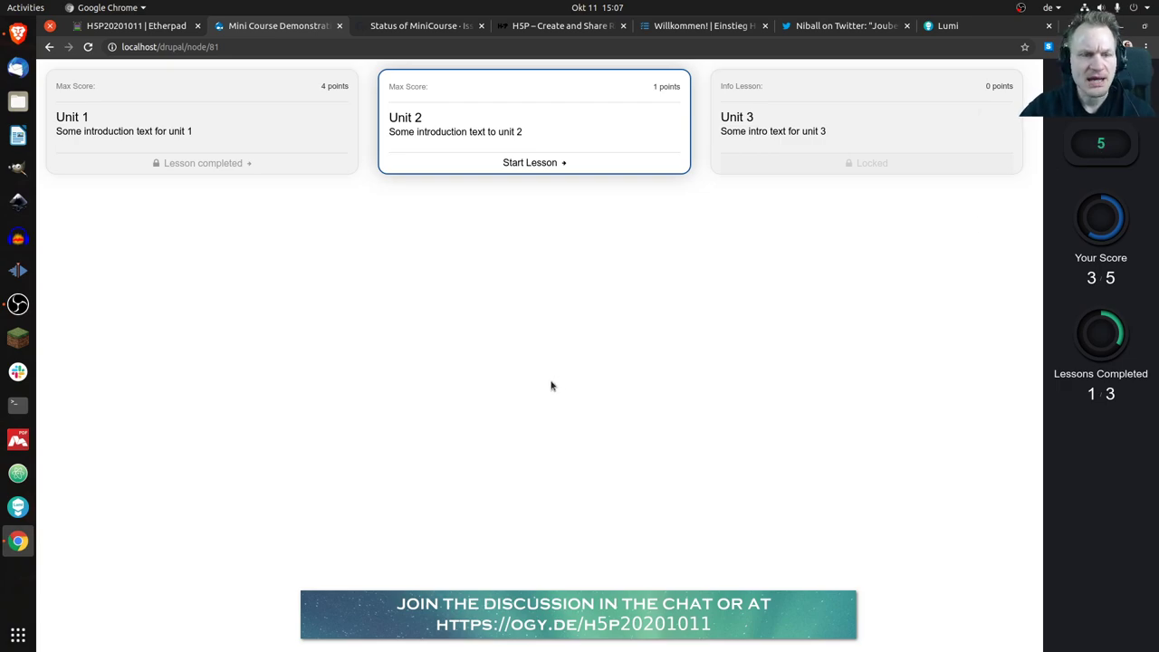
- Start Unit 2, answer its question with A and C, check the answer and continue
{"action": "left_click", "coordinate": [534, 163]}
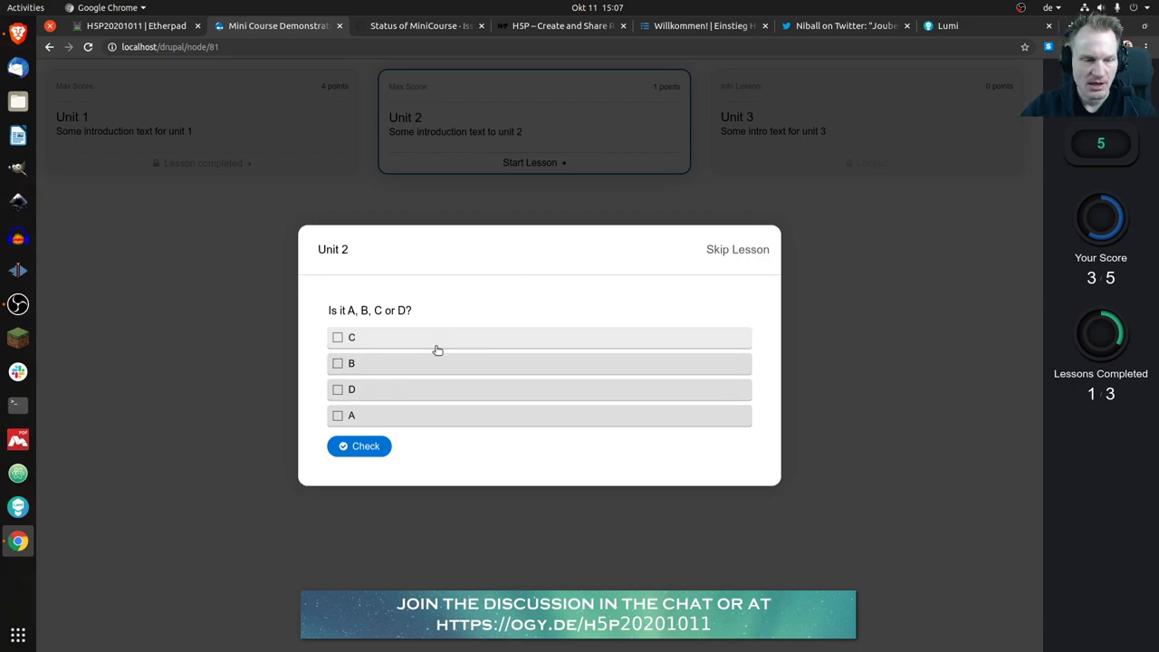
{"action": "left_click", "coordinate": [406, 417]}
{"action": "left_click", "coordinate": [382, 337]}
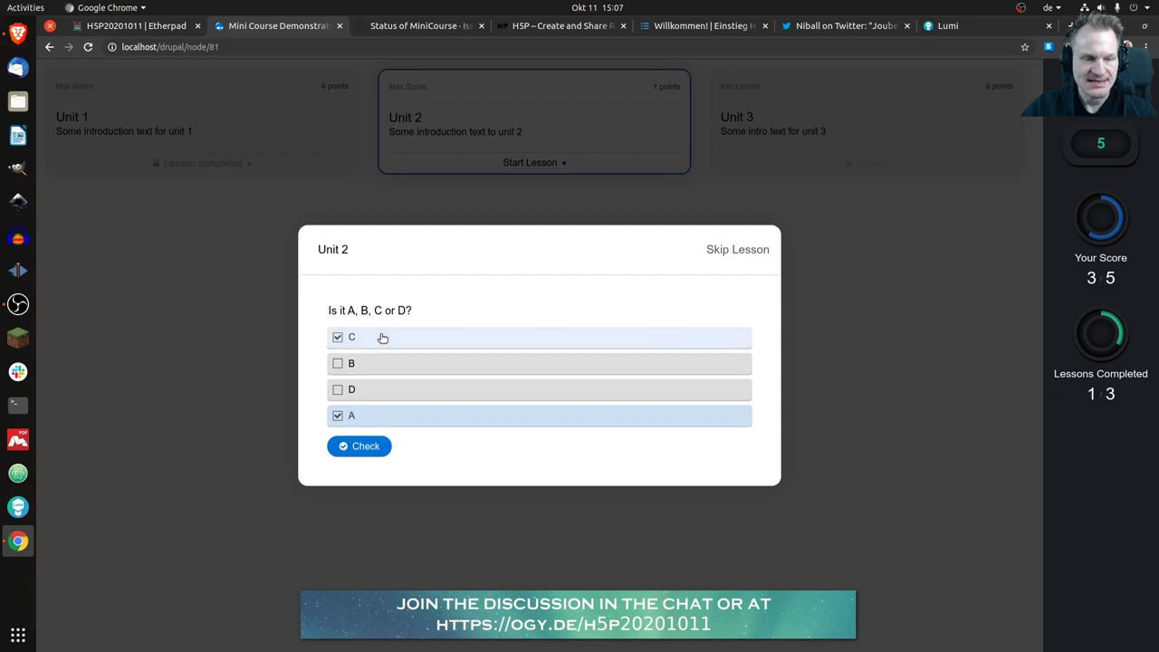
{"action": "left_click", "coordinate": [367, 446]}
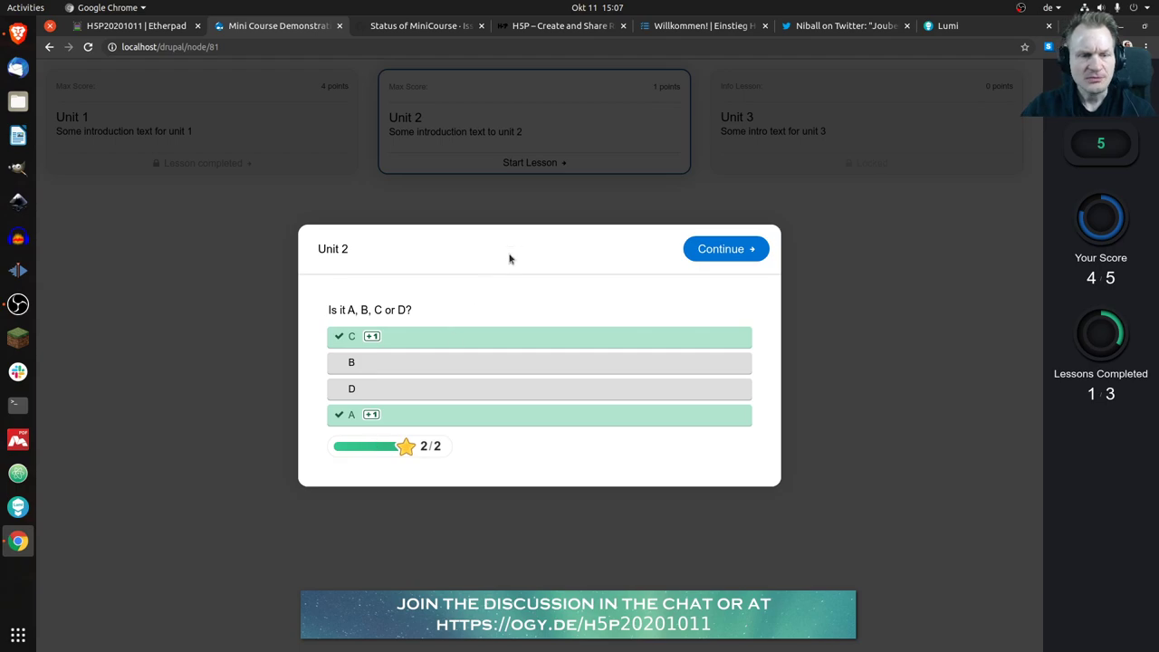
{"action": "left_click", "coordinate": [724, 250]}
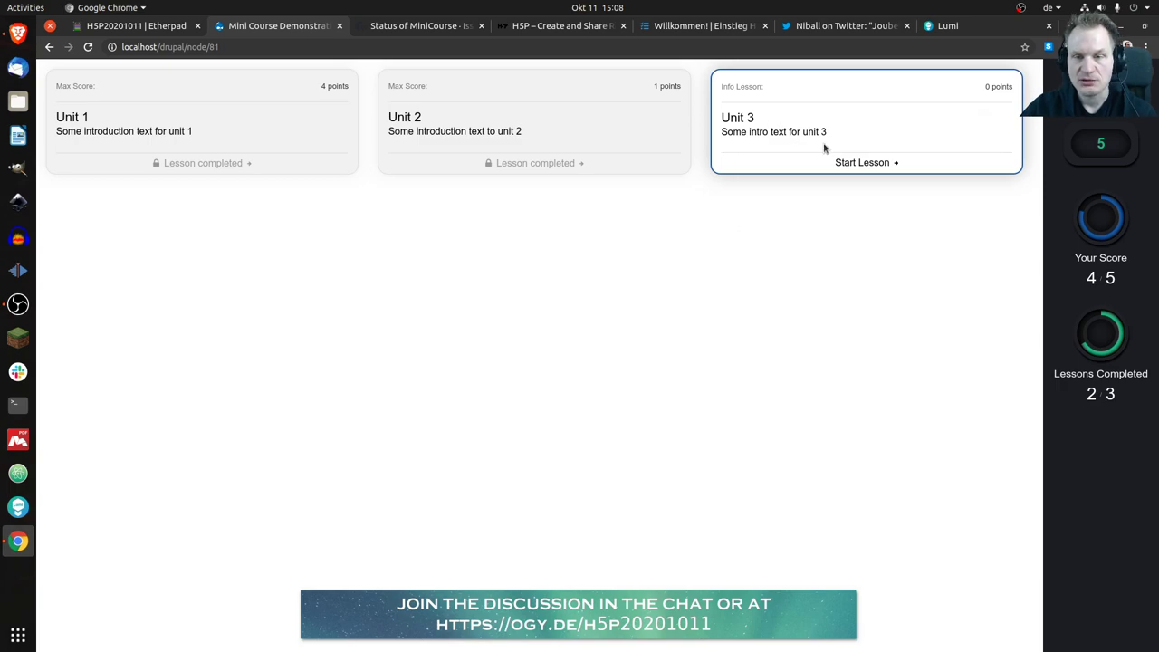
- Complete the Unit 3 info lesson, and restart and close the mini course
{"action": "left_click", "coordinate": [856, 169]}
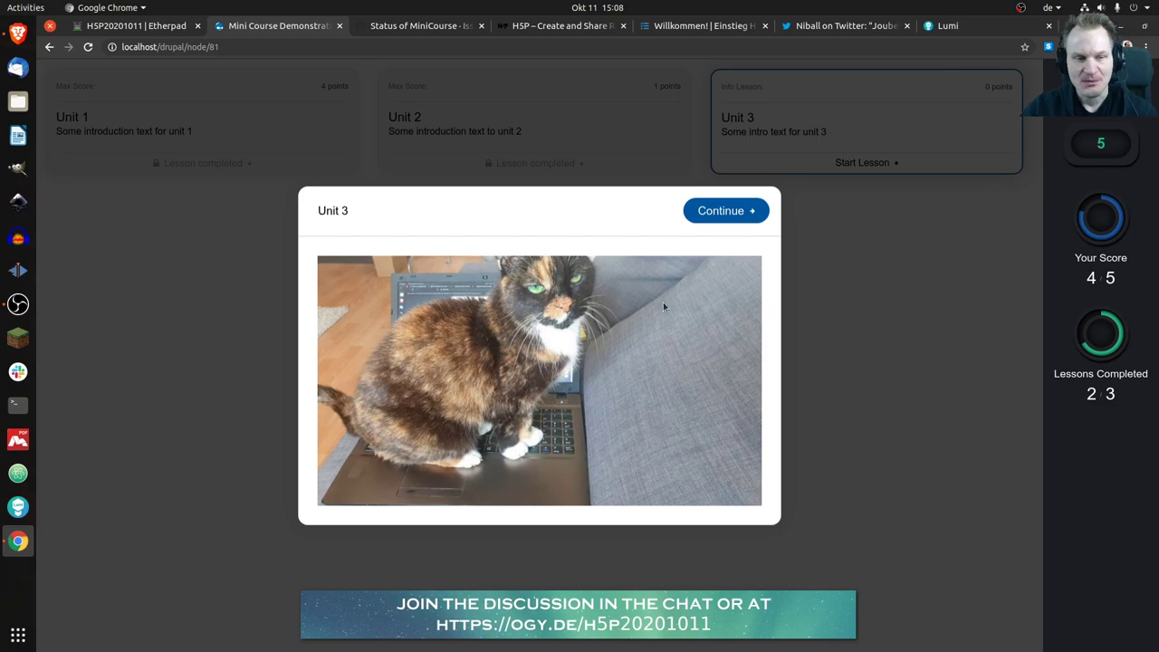
{"action": "left_click", "coordinate": [722, 212]}
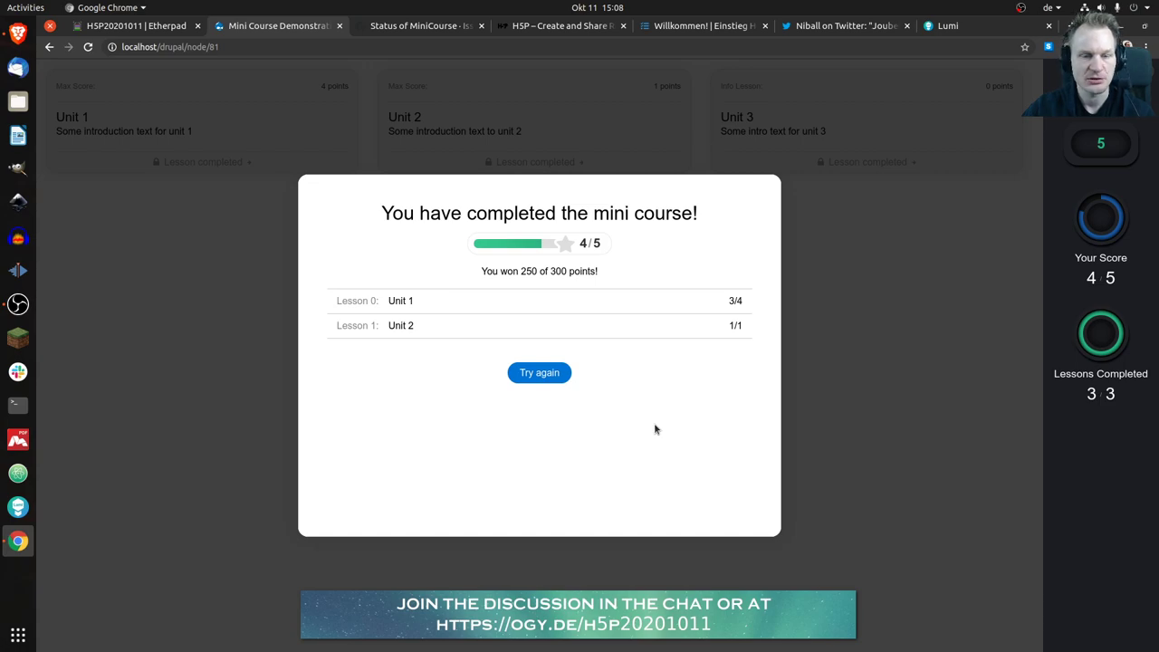
{"action": "left_click", "coordinate": [556, 376]}
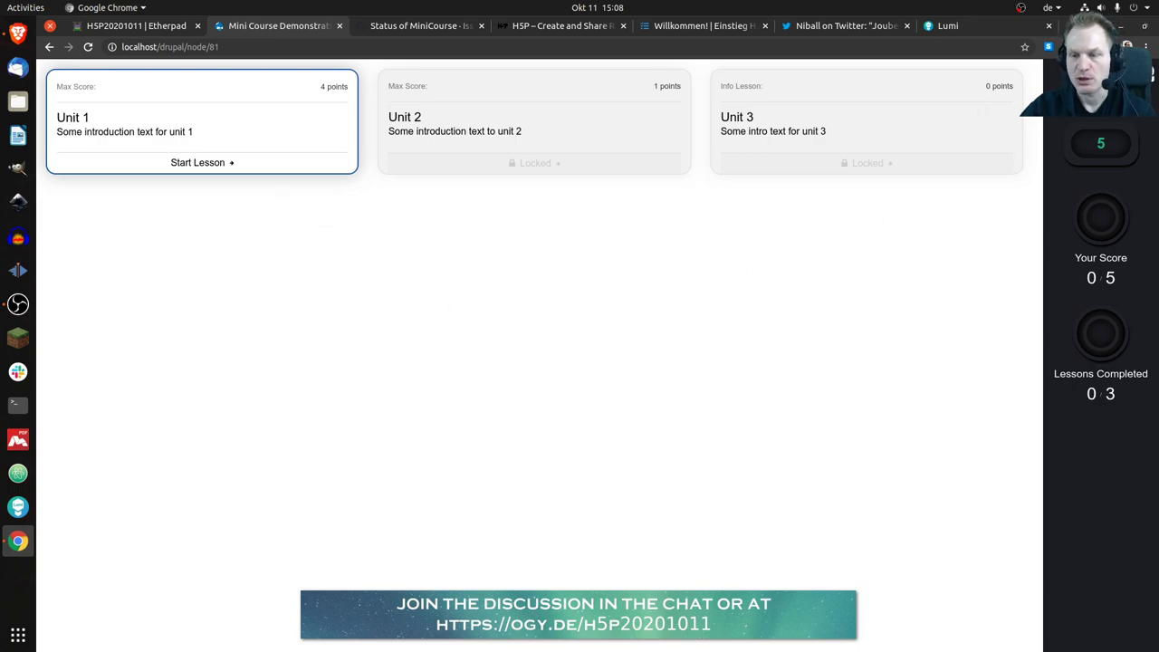
{"action": "key", "text": "Escape"}
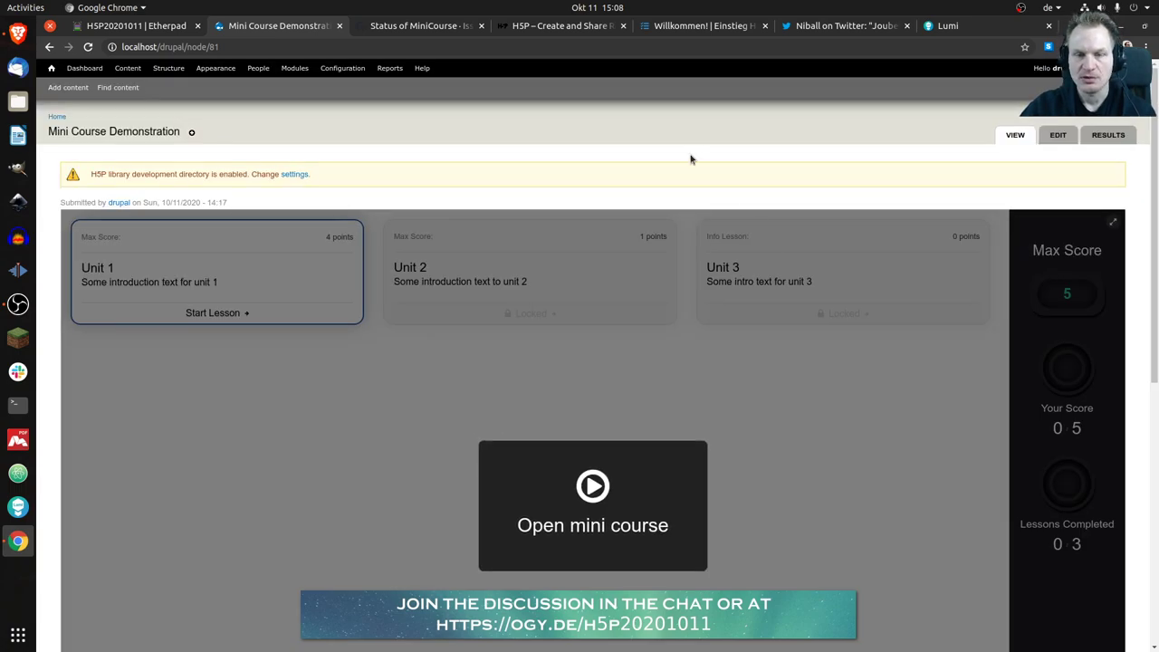
- Open the Mini Course Demonstration for editing and keep its layout set to Grid
{"action": "left_click", "coordinate": [1056, 136]}
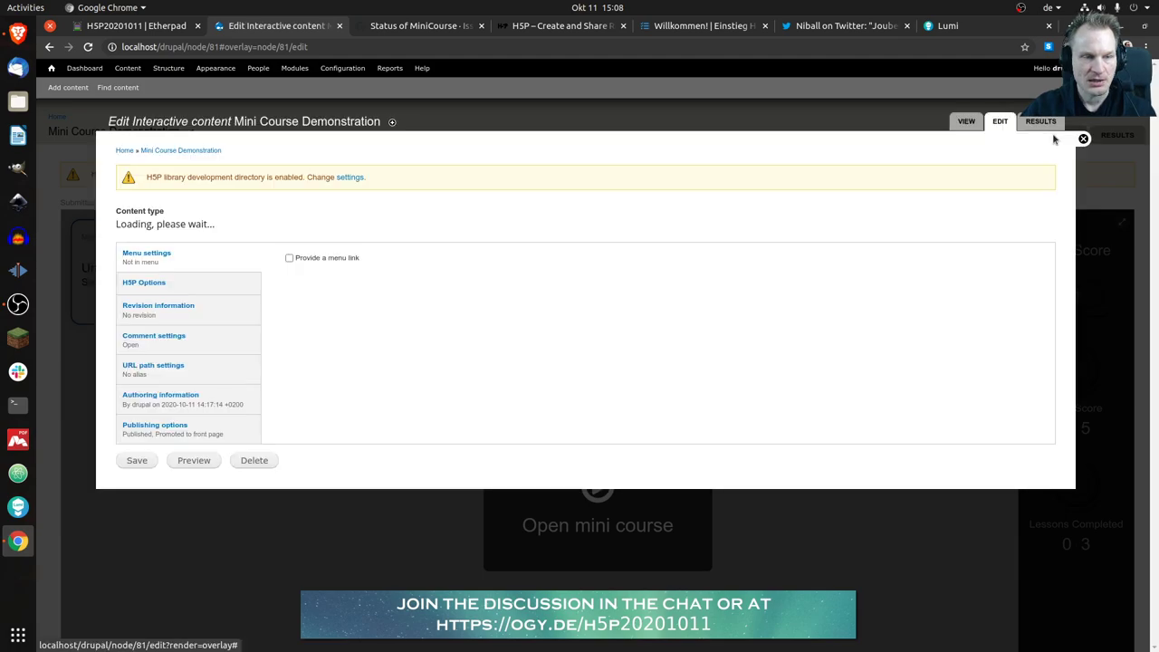
{"action": "scroll", "coordinate": [834, 224], "scroll_direction": "down", "scroll_amount": 3}
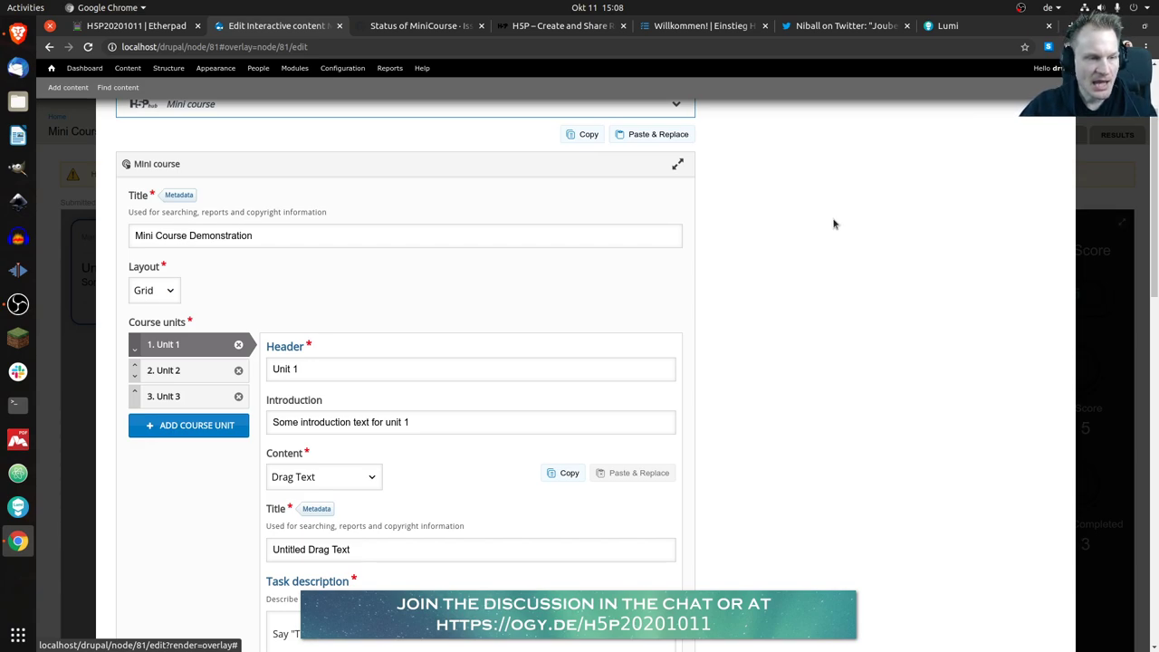
{"action": "scroll", "coordinate": [835, 223], "scroll_direction": "down", "scroll_amount": 1}
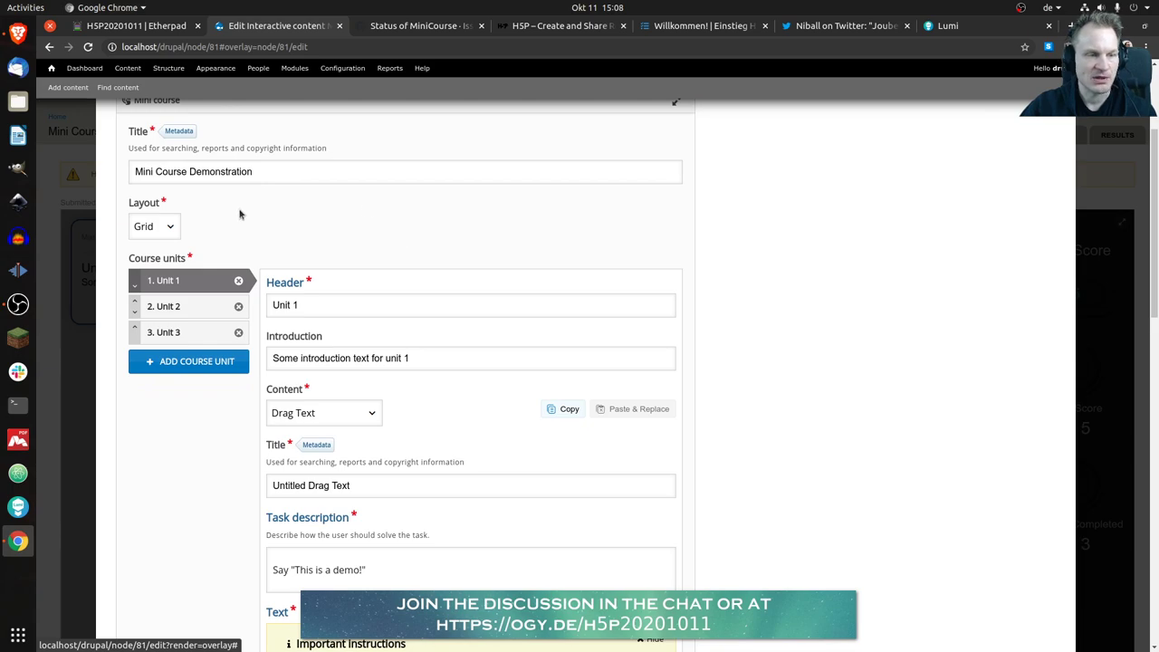
{"action": "left_click", "coordinate": [172, 228]}
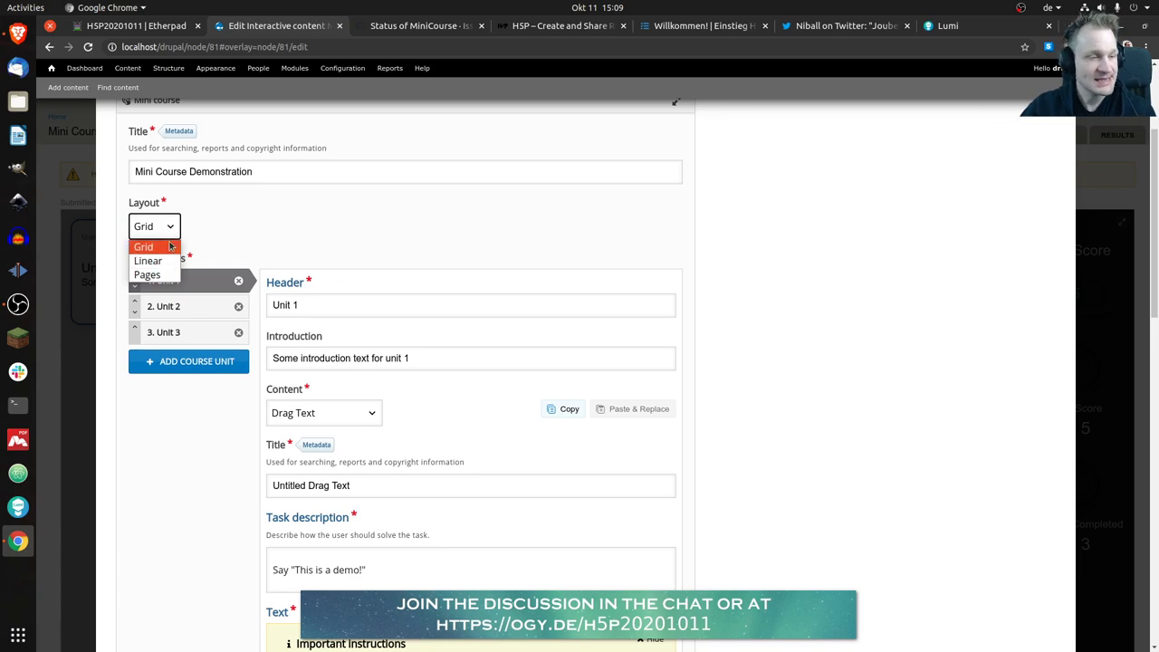
{"action": "left_click", "coordinate": [170, 245]}
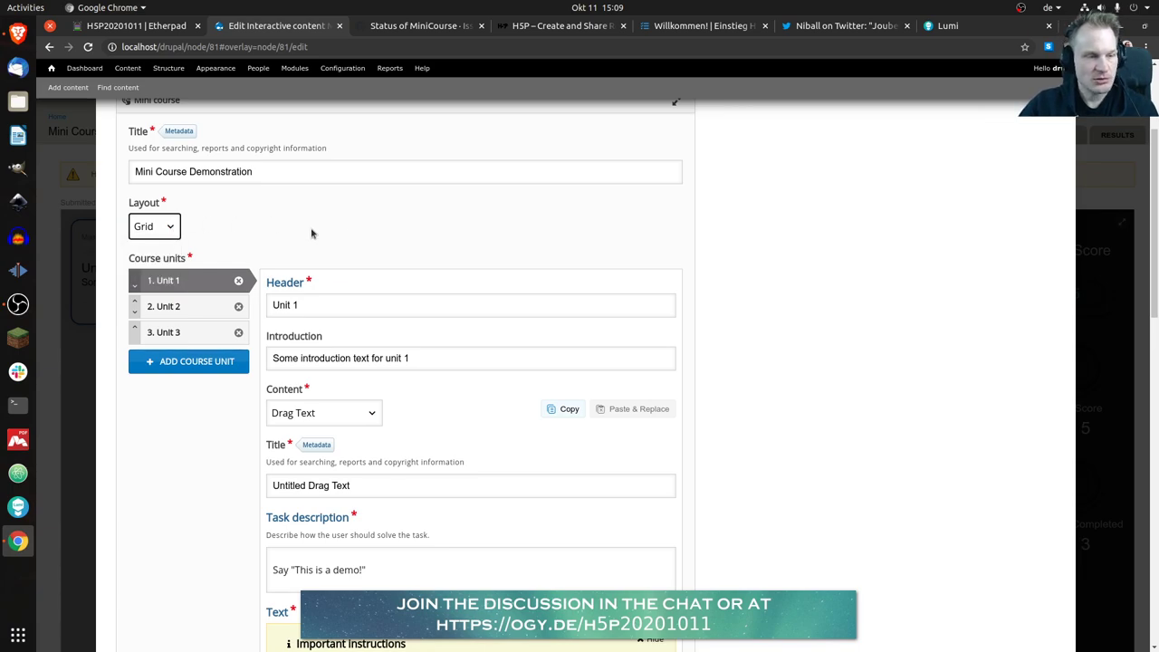
- Examine the content types that can be chosen for Unit 1, leaving Drag Text selected
{"action": "scroll", "coordinate": [217, 293], "scroll_direction": "down", "scroll_amount": 3}
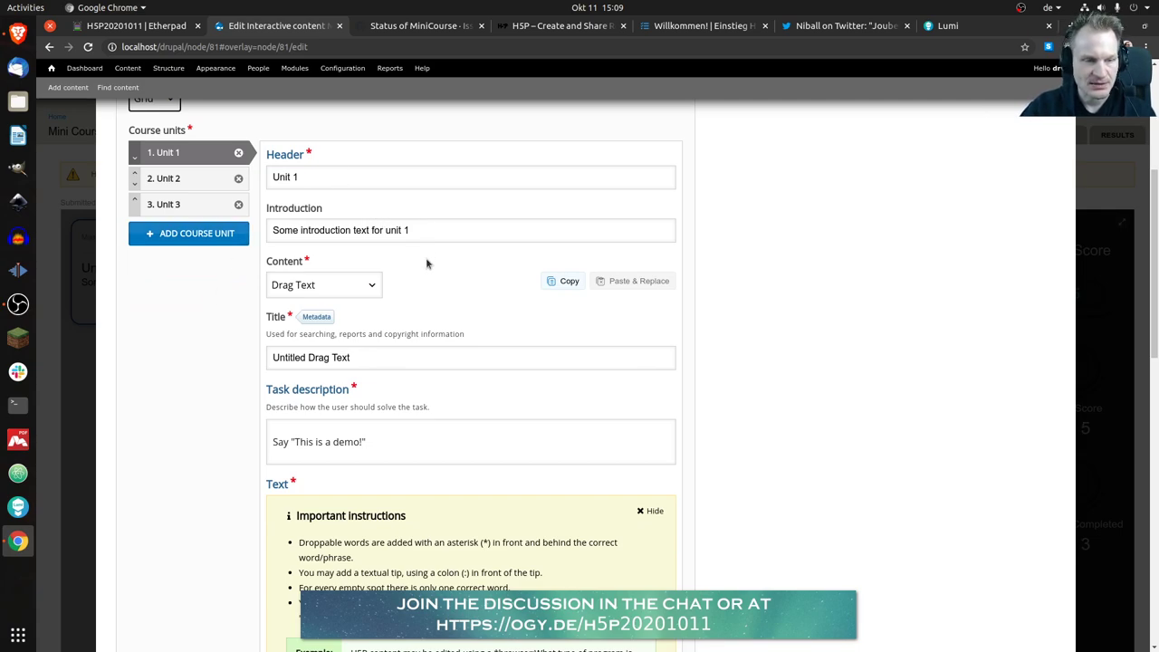
{"action": "scroll", "coordinate": [428, 263], "scroll_direction": "down", "scroll_amount": 1}
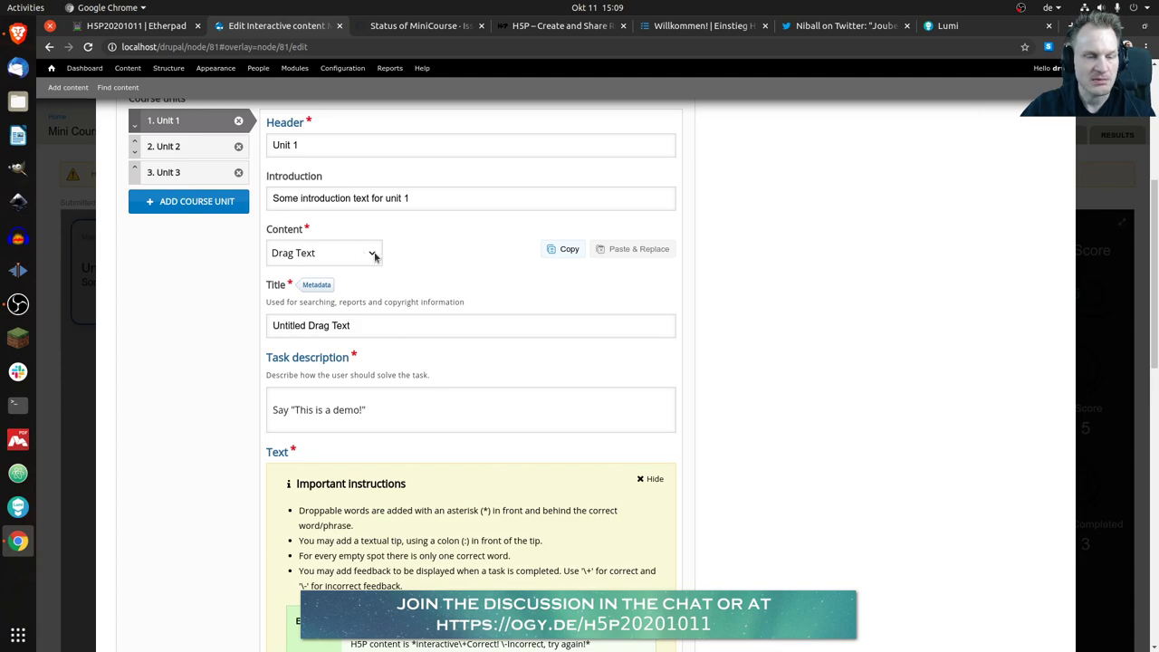
{"action": "left_click", "coordinate": [368, 258]}
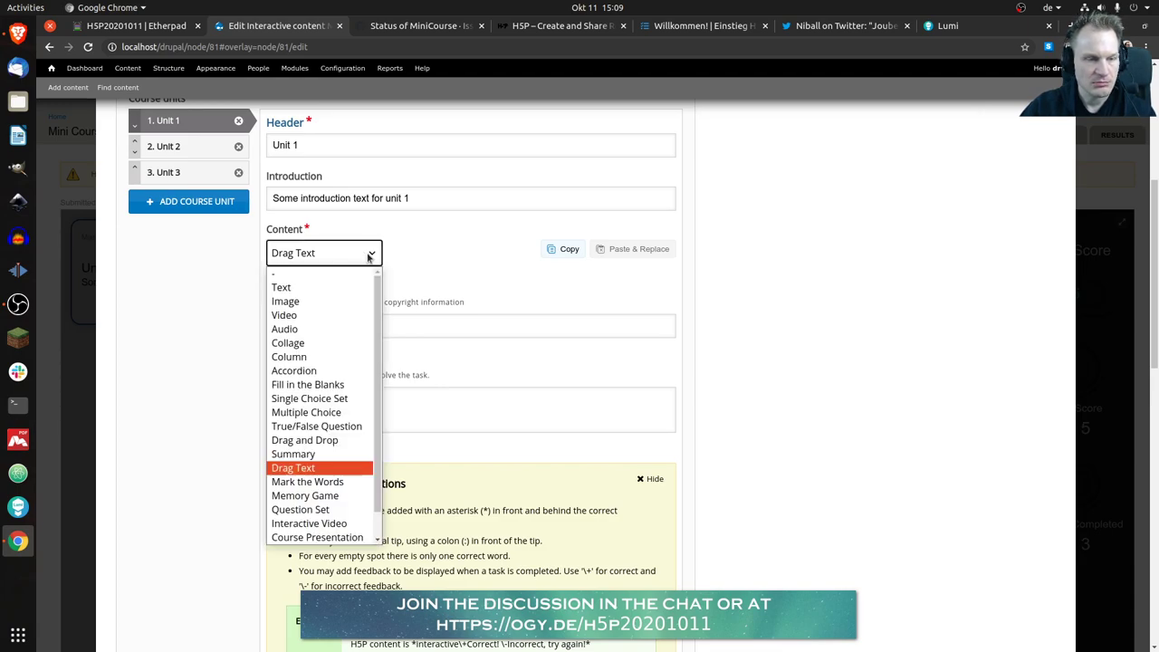
{"action": "scroll", "coordinate": [375, 346], "scroll_direction": "down", "scroll_amount": 1}
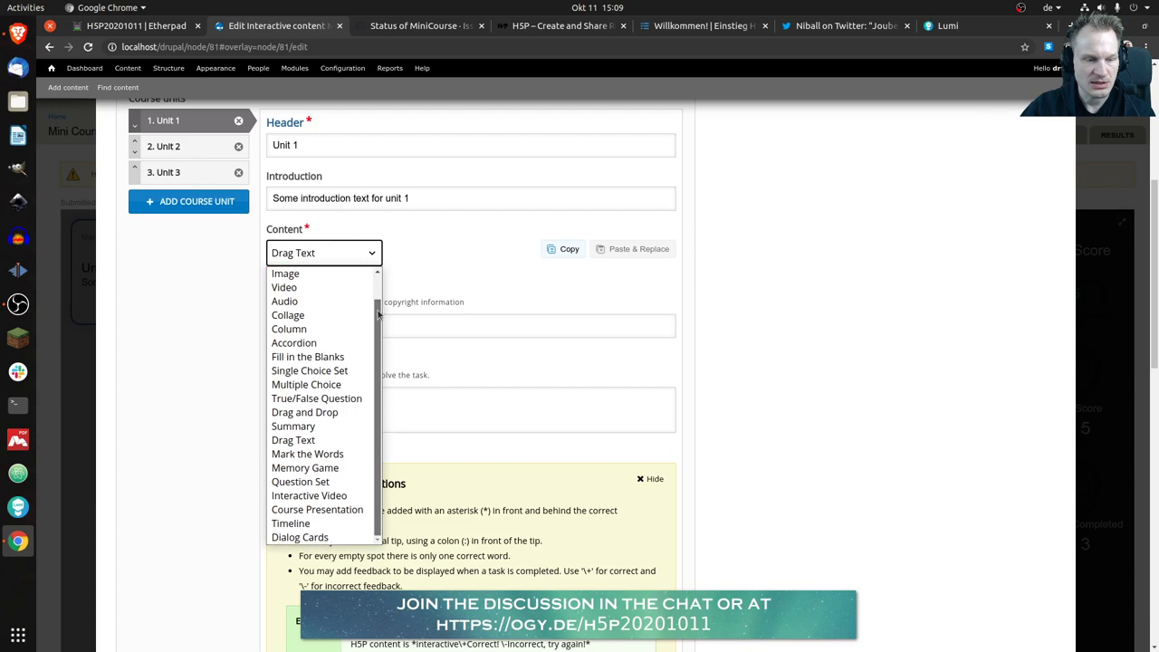
{"action": "scroll", "coordinate": [377, 294], "scroll_direction": "up", "scroll_amount": 1}
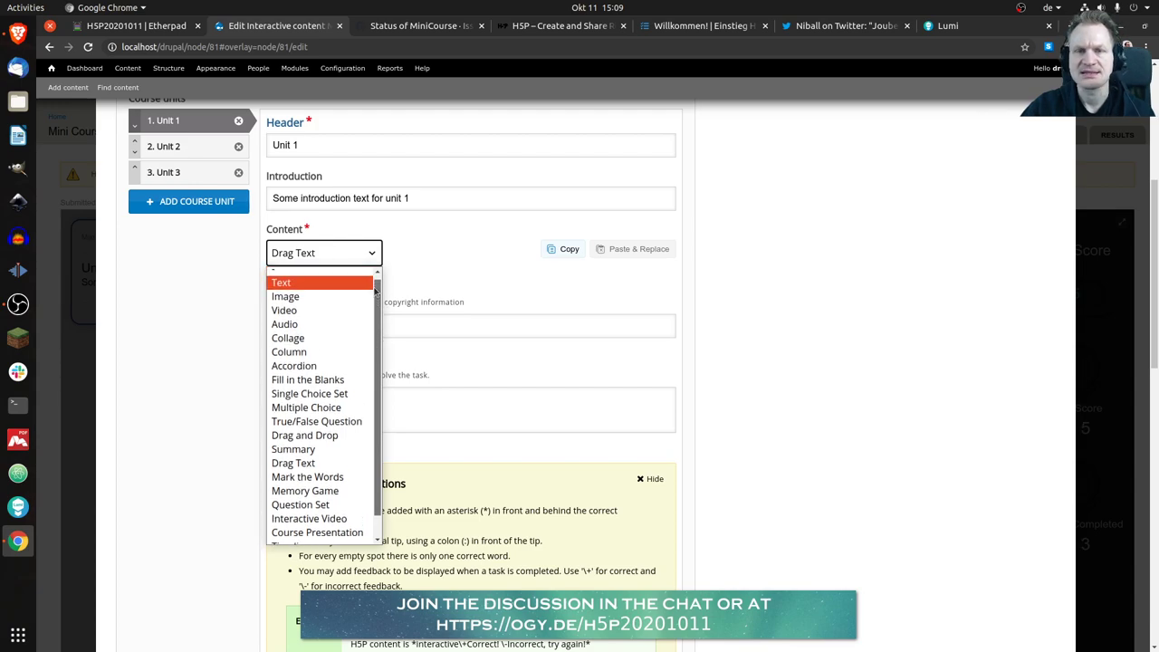
{"action": "scroll", "coordinate": [376, 288], "scroll_direction": "down", "scroll_amount": 1}
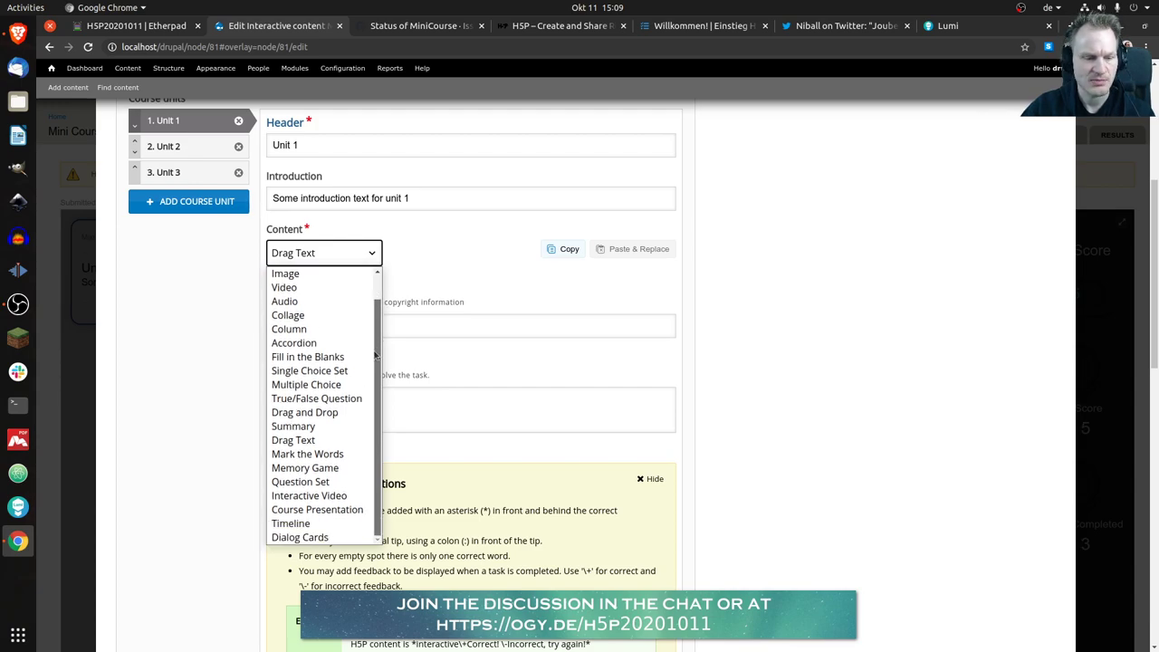
{"action": "scroll", "coordinate": [373, 282], "scroll_direction": "up", "scroll_amount": 2}
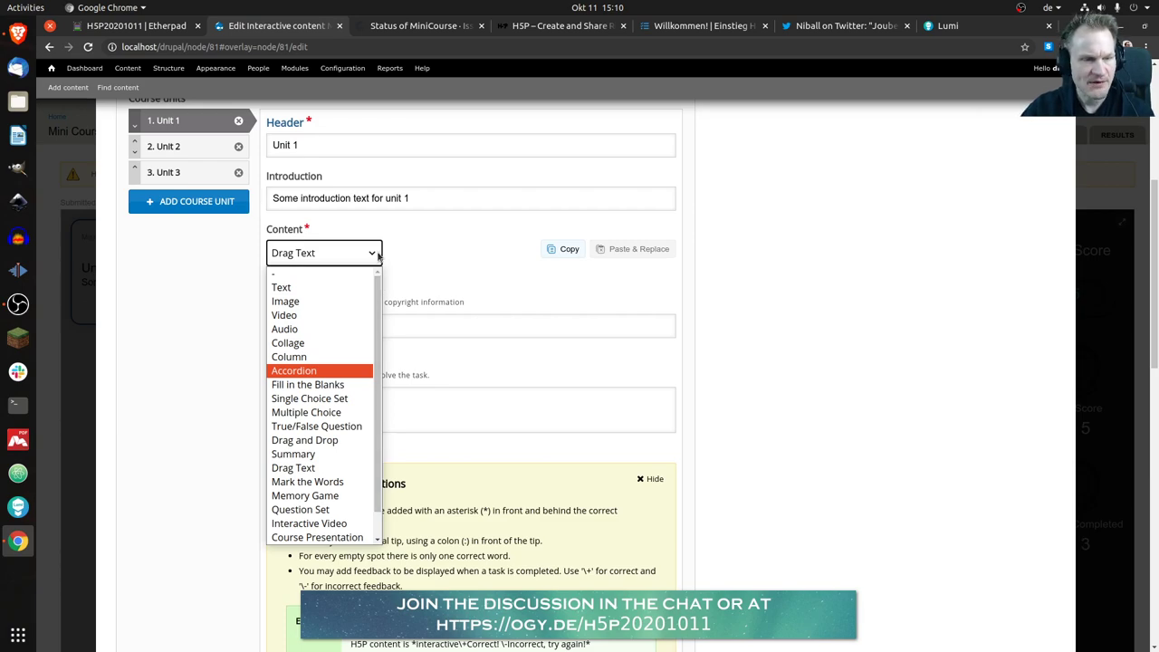
{"action": "left_click", "coordinate": [373, 253]}
- Review Unit 1's task description, droppable text, overall feedback and max score settings
{"action": "scroll", "coordinate": [447, 263], "scroll_direction": "down", "scroll_amount": 2}
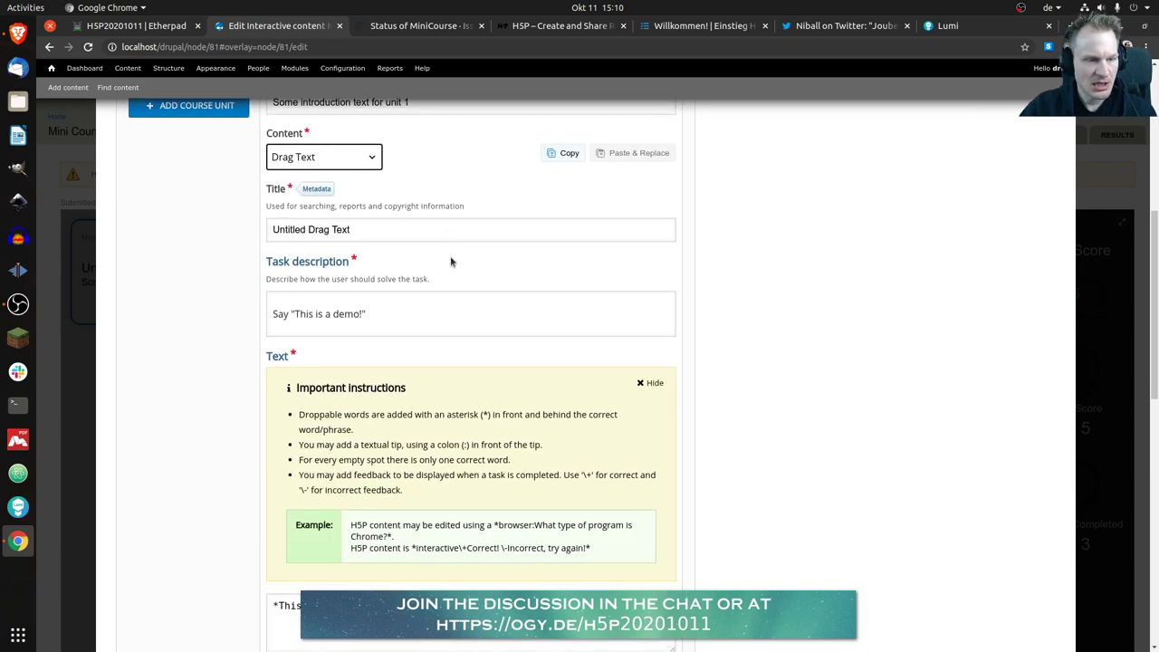
{"action": "scroll", "coordinate": [231, 403], "scroll_direction": "down", "scroll_amount": 5}
{"action": "scroll", "coordinate": [216, 388], "scroll_direction": "down", "scroll_amount": 6}
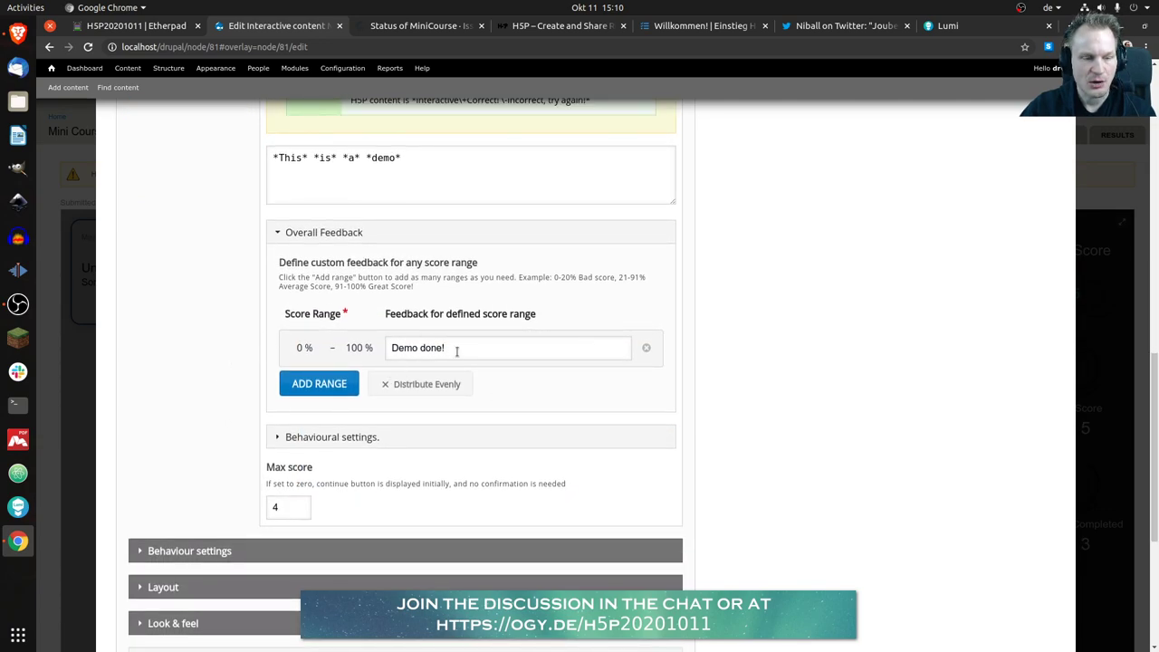
{"action": "scroll", "coordinate": [196, 360], "scroll_direction": "down", "scroll_amount": 4}
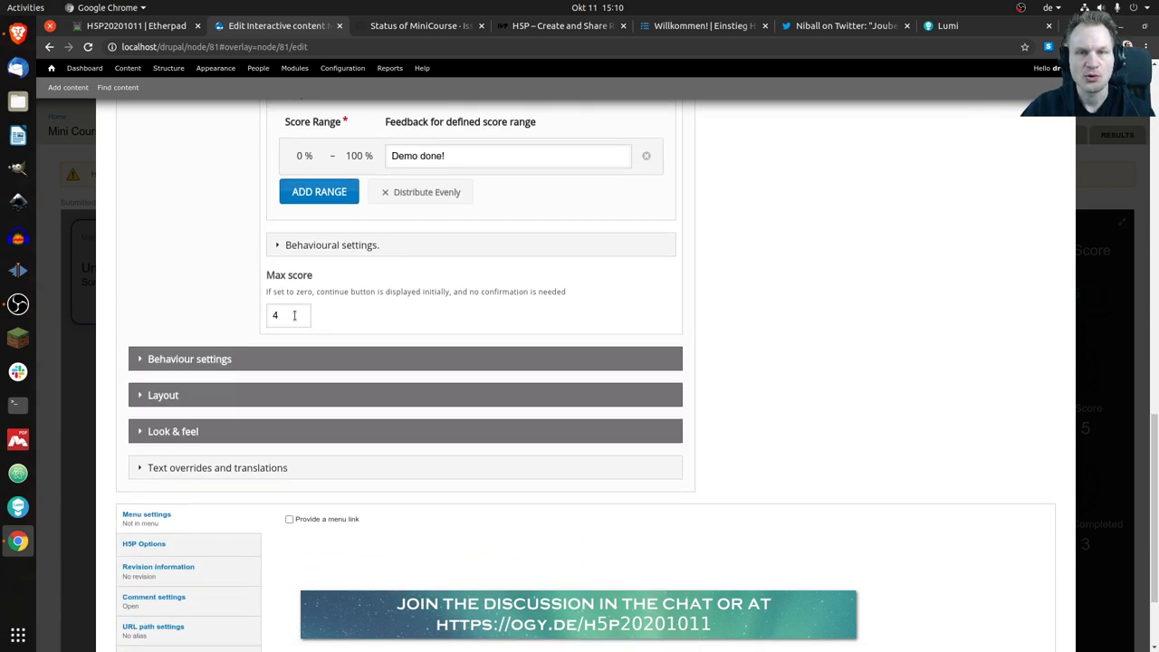
{"action": "scroll", "coordinate": [460, 302], "scroll_direction": "up", "scroll_amount": 8}
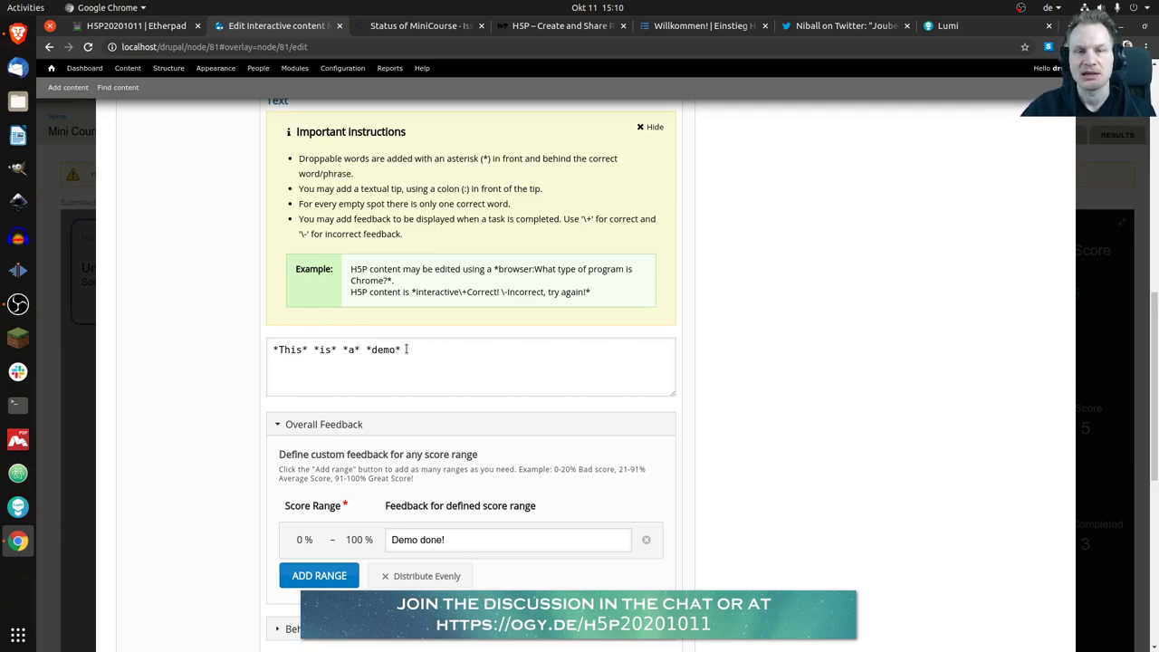
{"action": "scroll", "coordinate": [213, 352], "scroll_direction": "down", "scroll_amount": 7}
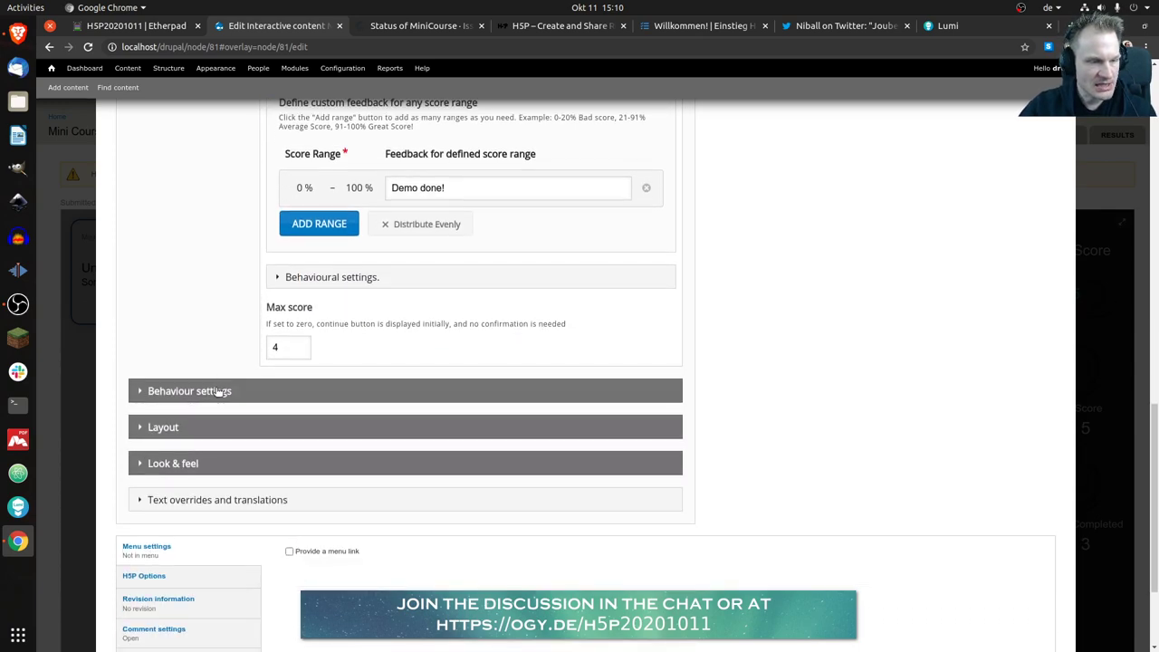
- In the course's behaviour settings, disable forcing the user to interact with all course units in sequence
{"action": "left_click", "coordinate": [221, 404]}
{"action": "scroll", "coordinate": [216, 273], "scroll_direction": "down", "scroll_amount": 2}
{"action": "scroll", "coordinate": [216, 274], "scroll_direction": "down", "scroll_amount": 1}
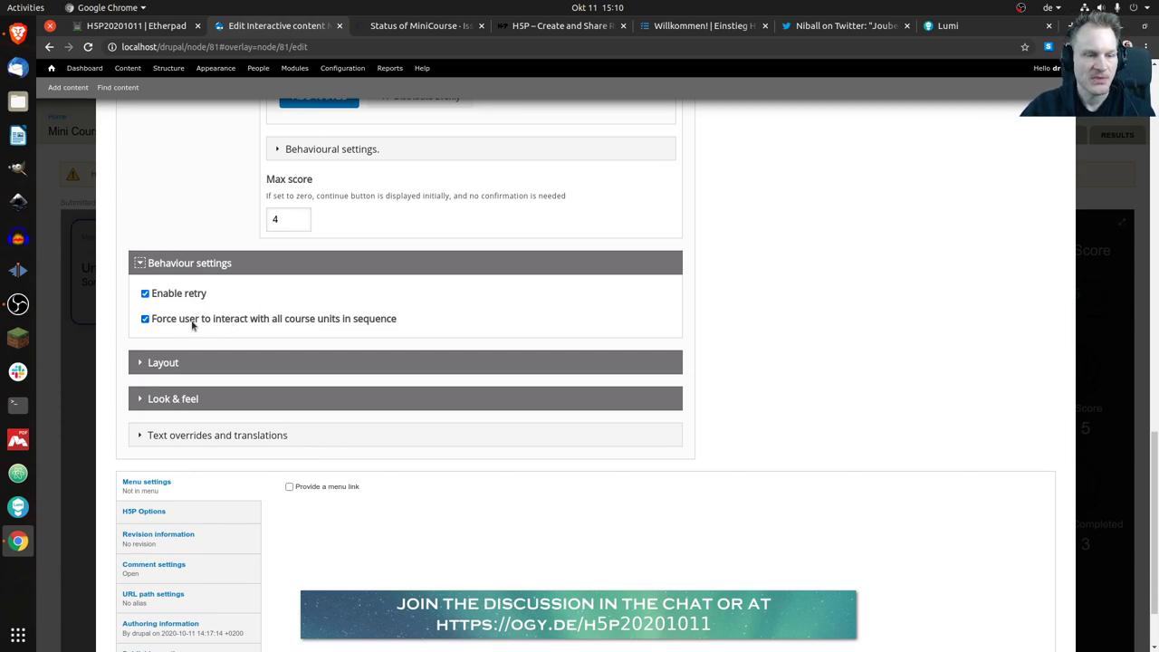
{"action": "left_click", "coordinate": [145, 320]}
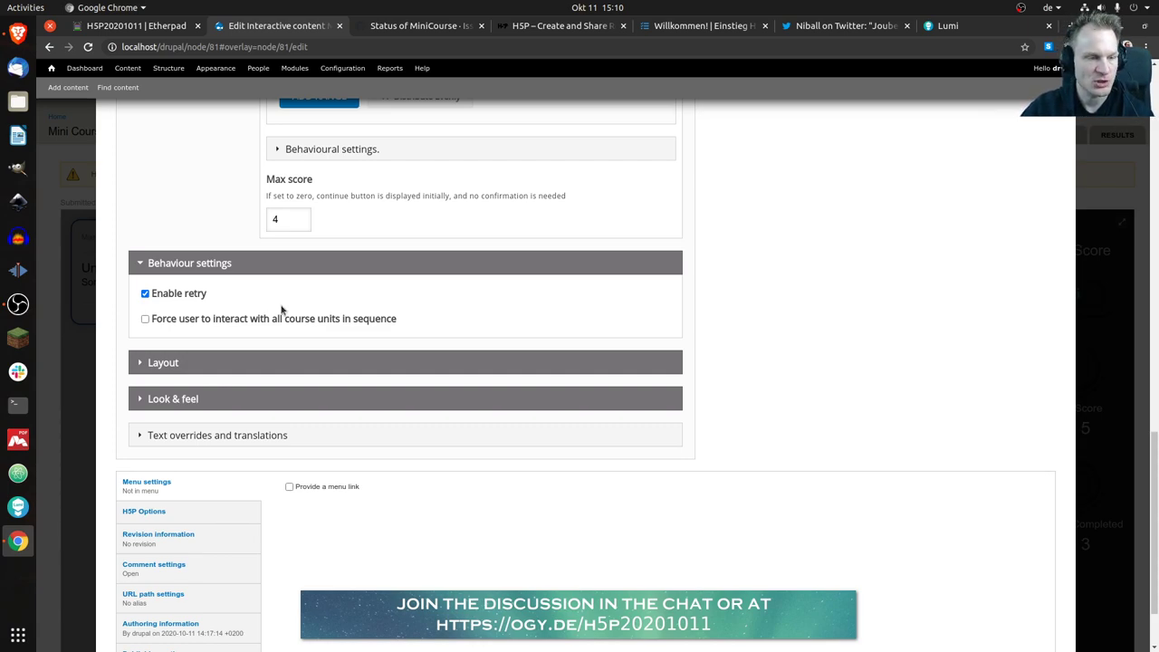
- Review the course's Layout settings and the available fullscreen modes, keeping fullscreen set to Always
{"action": "left_click", "coordinate": [185, 364]}
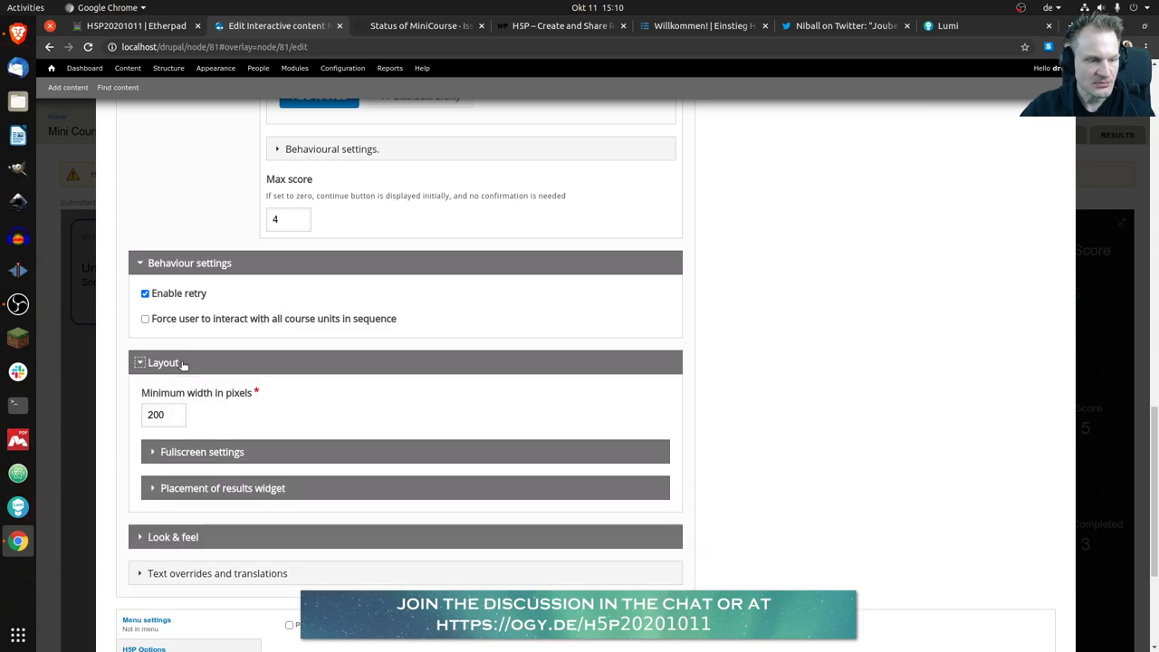
{"action": "scroll", "coordinate": [207, 399], "scroll_direction": "down", "scroll_amount": 3}
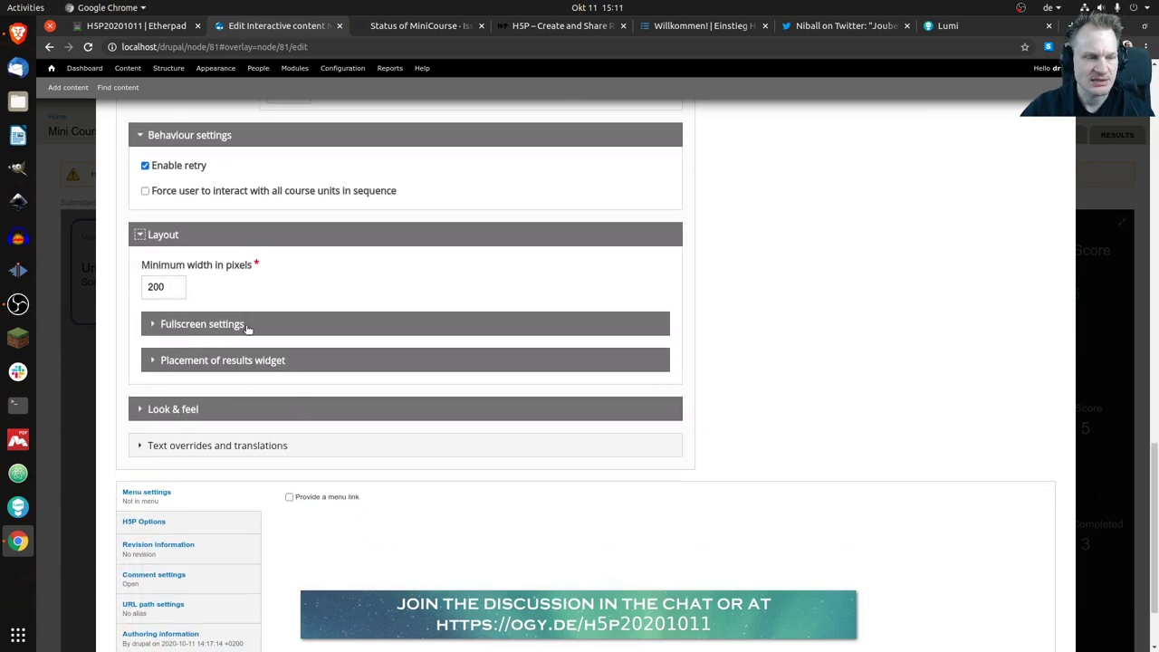
{"action": "left_click", "coordinate": [247, 326]}
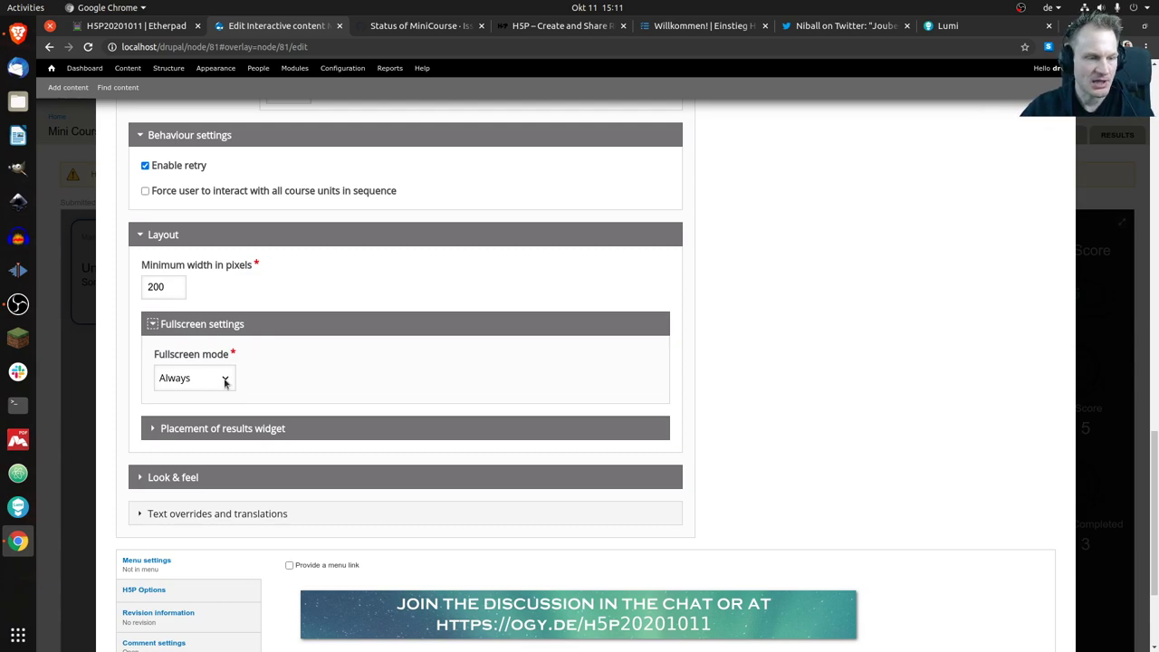
{"action": "left_click", "coordinate": [225, 382]}
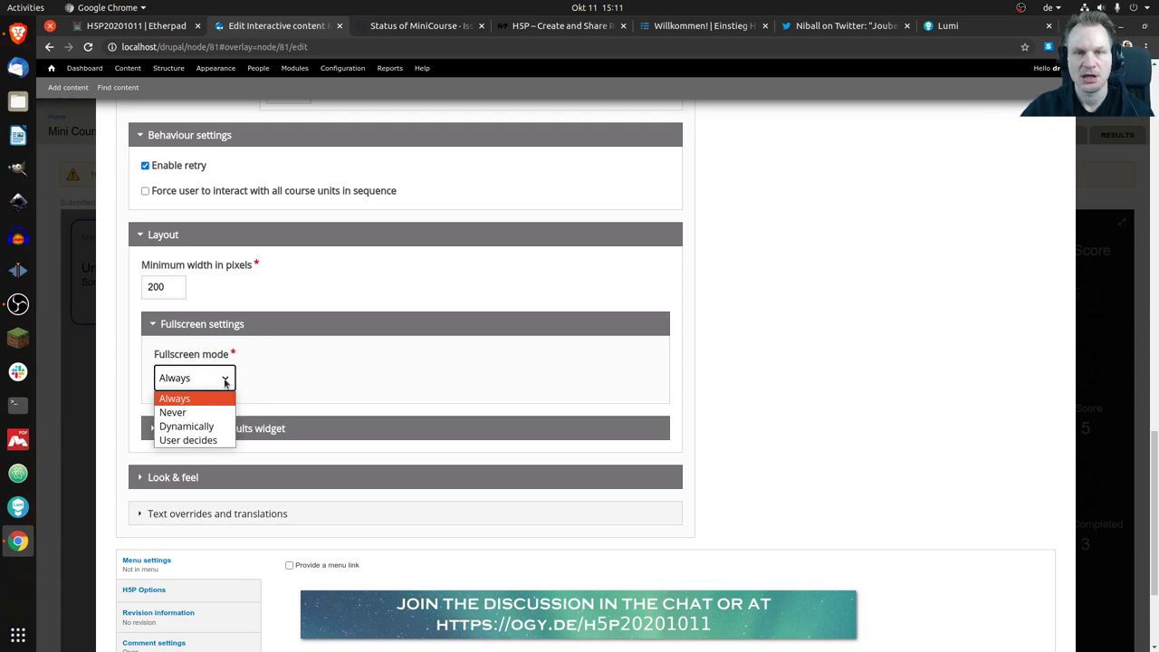
{"action": "left_click", "coordinate": [226, 381]}
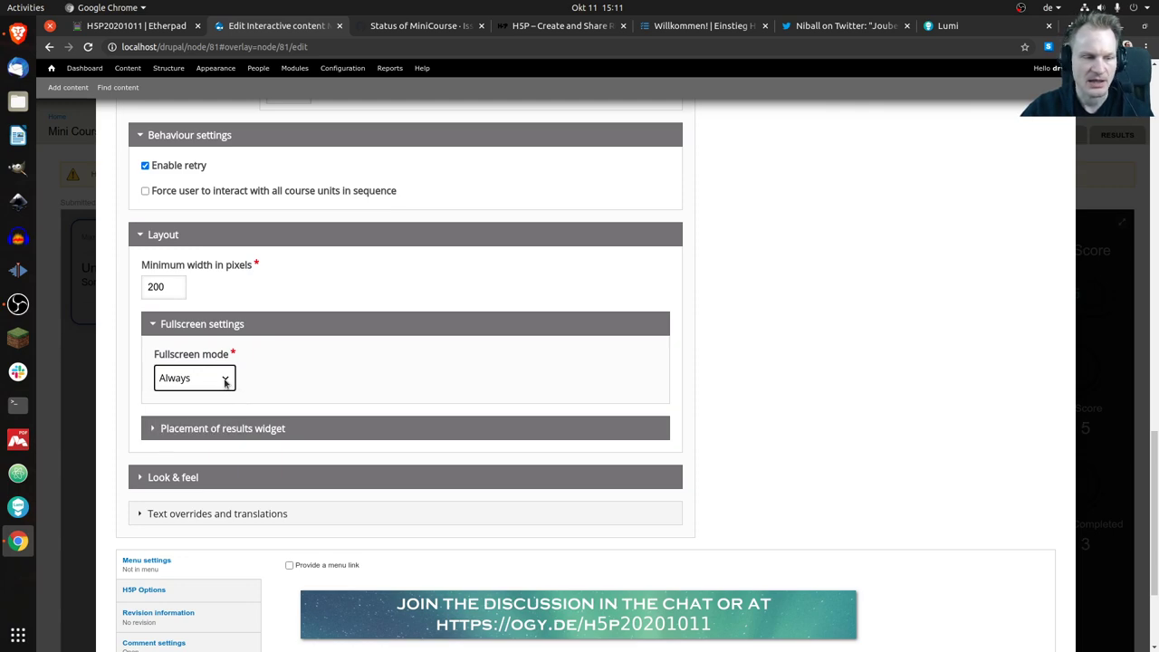
{"action": "left_click", "coordinate": [152, 324]}
- Examine the default placement options for the results widget, keeping Right selected
{"action": "left_click", "coordinate": [151, 360]}
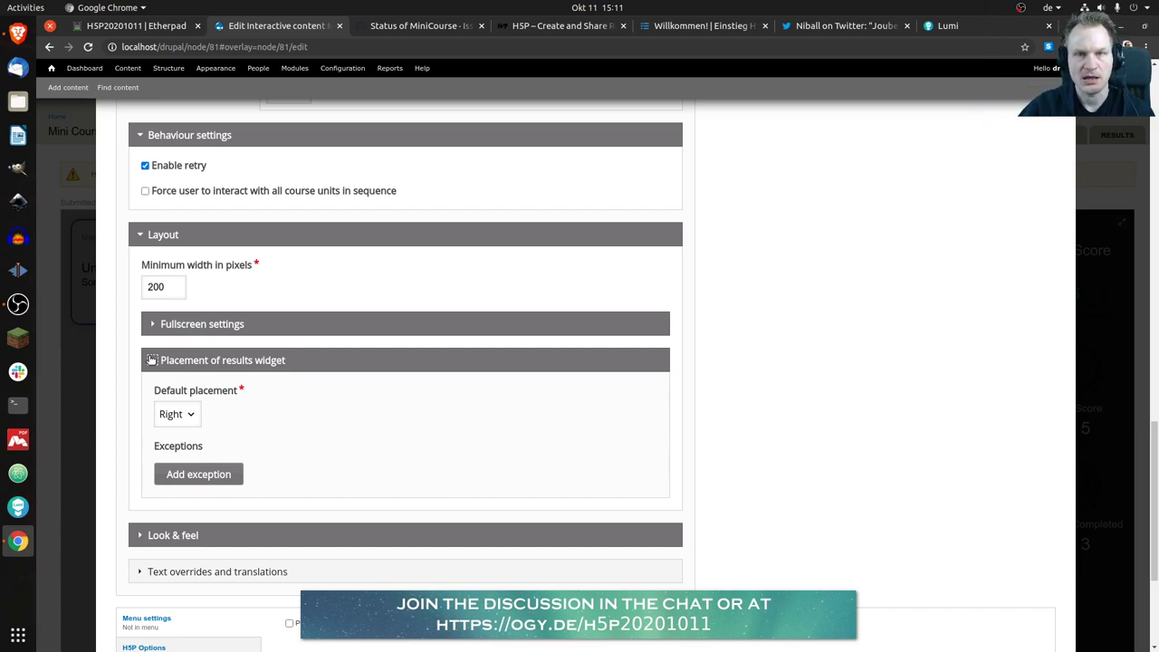
{"action": "left_click", "coordinate": [190, 414]}
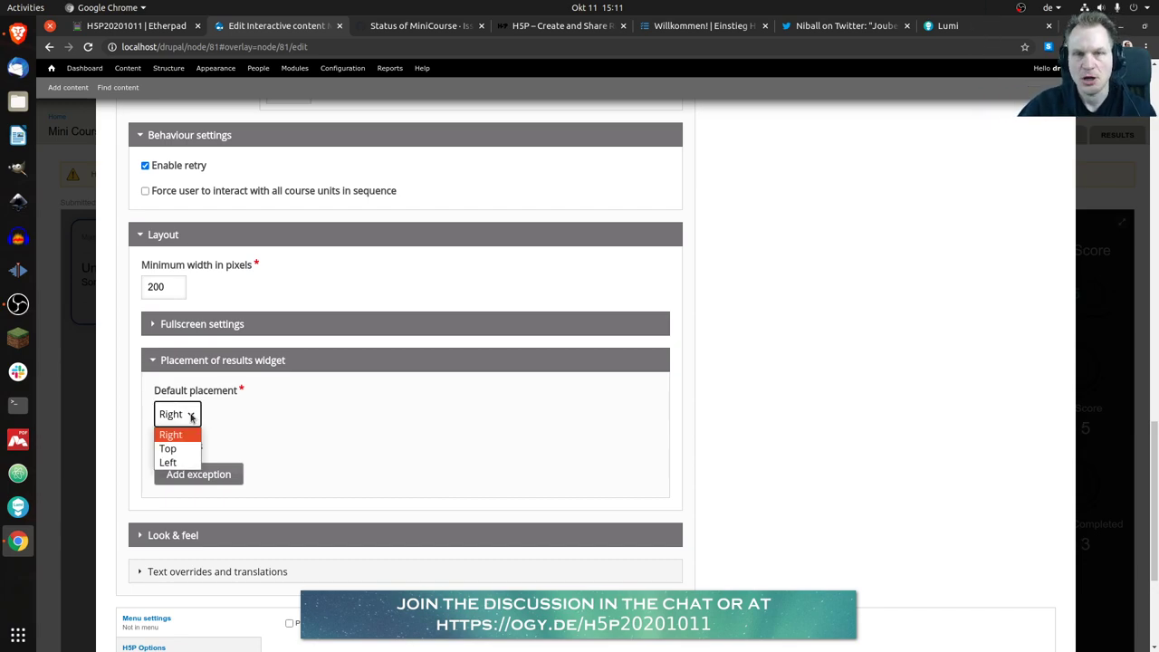
{"action": "left_click", "coordinate": [191, 416]}
{"action": "scroll", "coordinate": [324, 398], "scroll_direction": "down", "scroll_amount": 1}
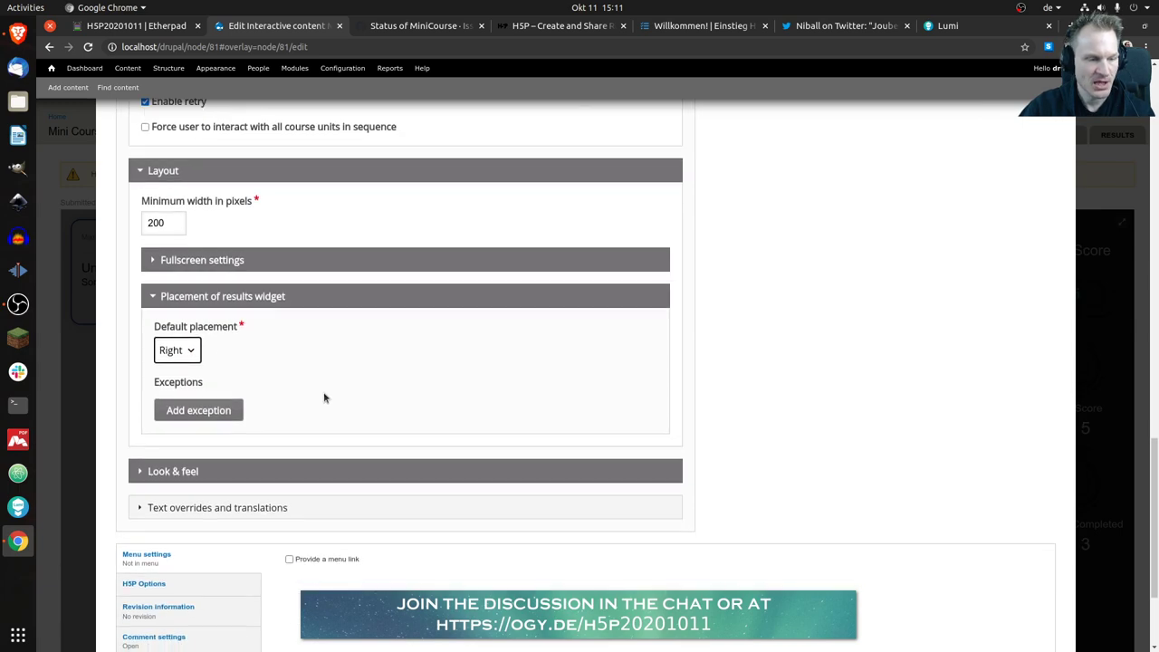
- Add a results widget placement exception for 1 column with placement Top
{"action": "left_click", "coordinate": [241, 410]}
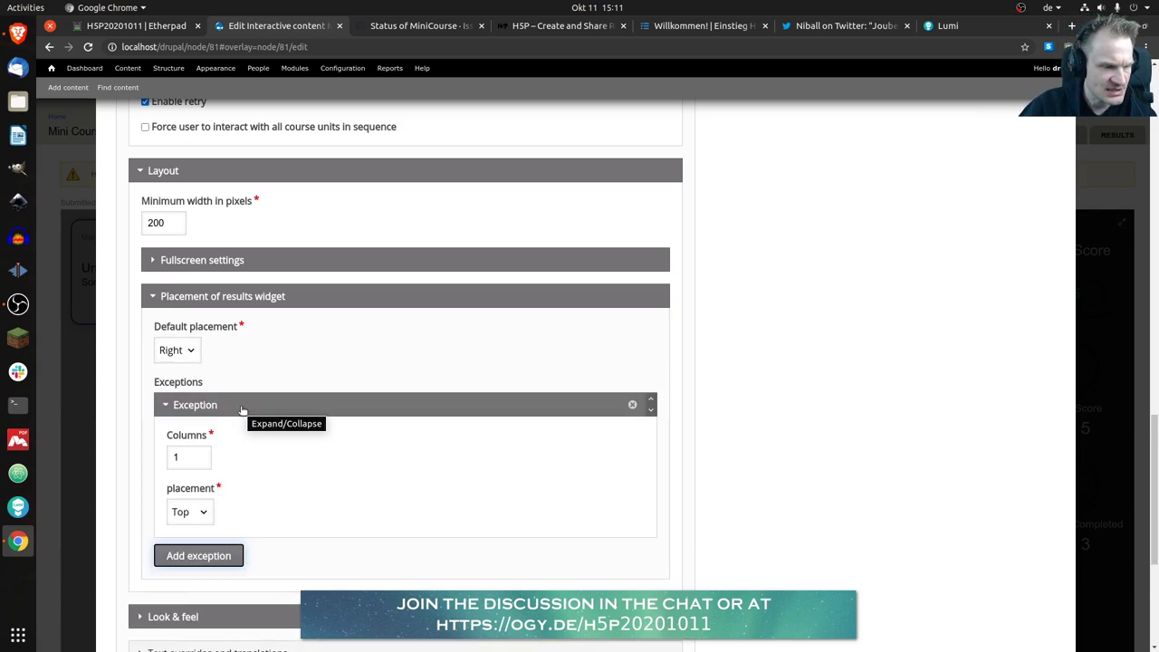
{"action": "left_click", "coordinate": [203, 512]}
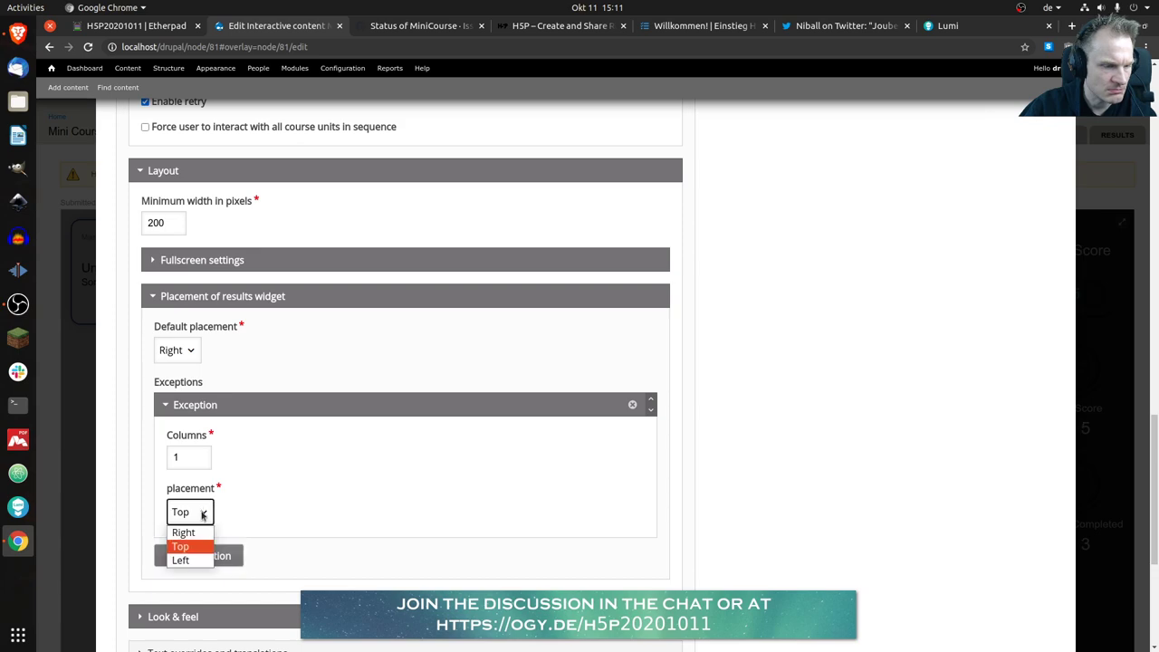
{"action": "left_click", "coordinate": [202, 513]}
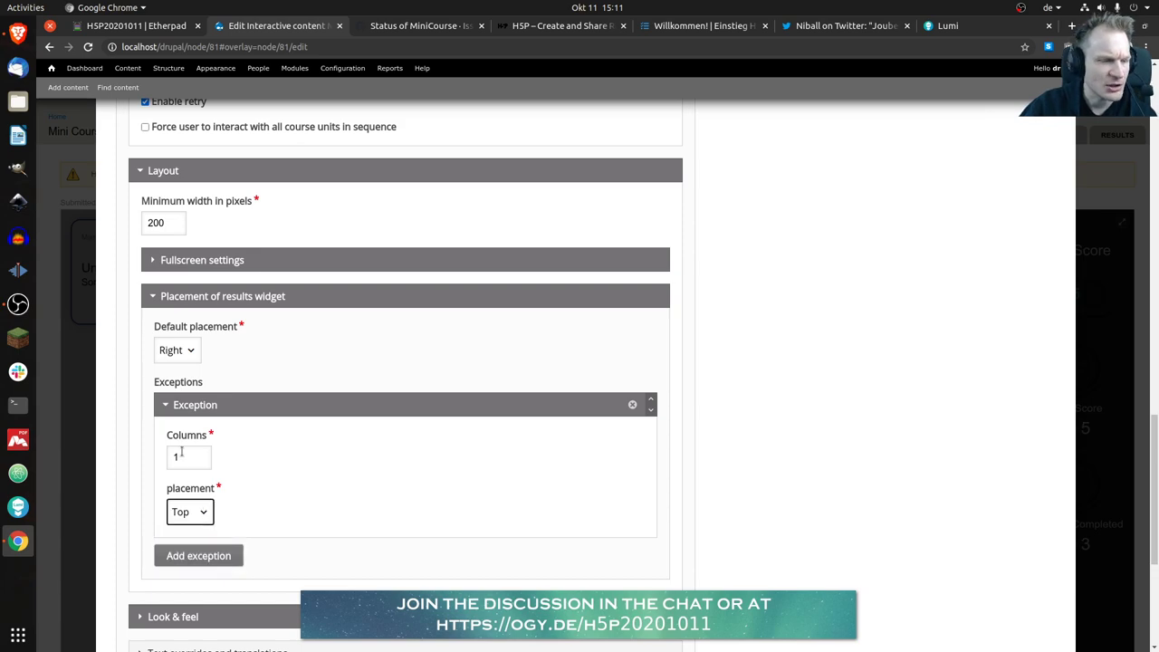
{"action": "left_click", "coordinate": [165, 406]}
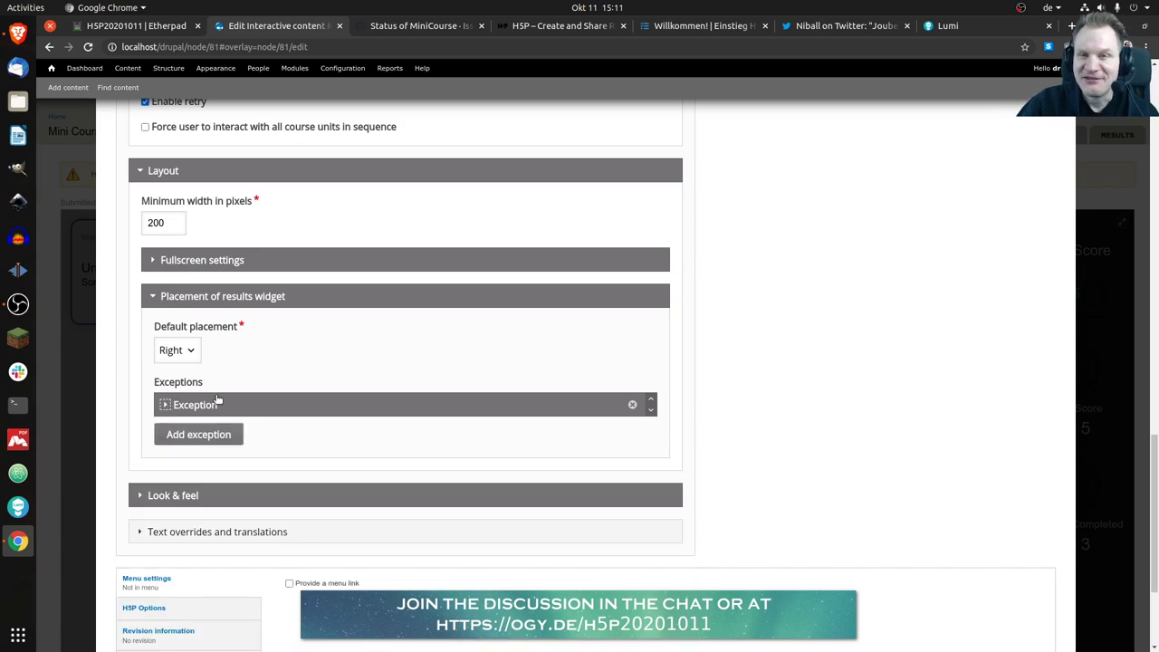
- Review the background color settings for the course units and results panels, and recheck the course layout choices, keeping Grid
{"action": "left_click", "coordinate": [190, 498]}
{"action": "scroll", "coordinate": [343, 290], "scroll_direction": "down", "scroll_amount": 3}
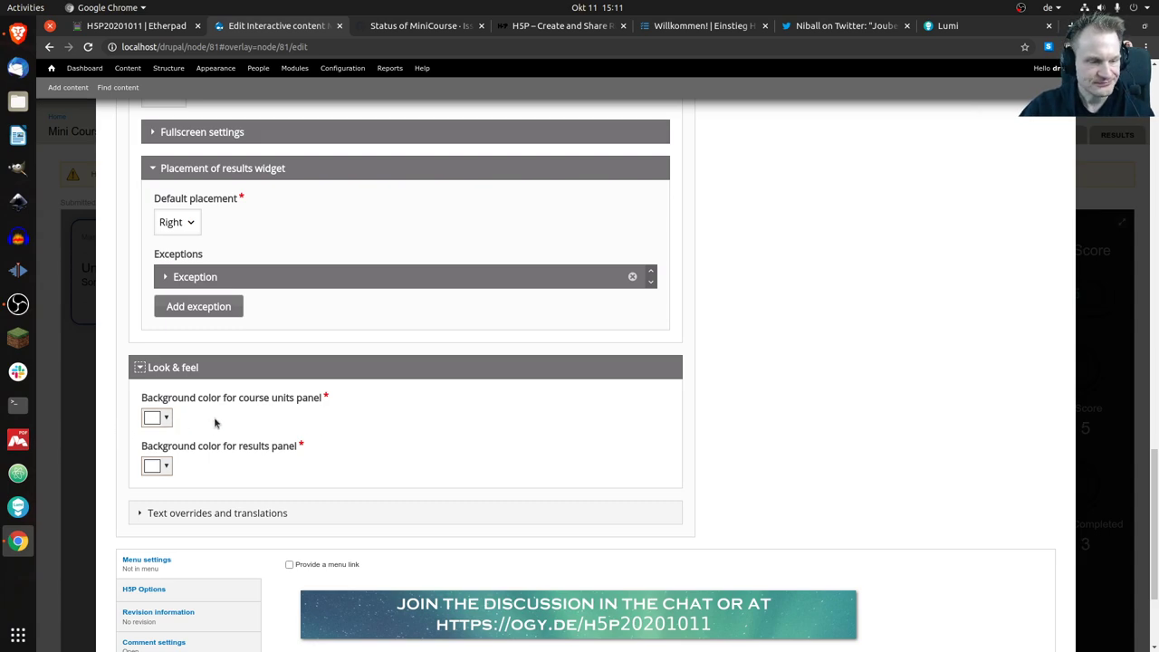
{"action": "scroll", "coordinate": [714, 344], "scroll_direction": "up", "scroll_amount": 8}
{"action": "scroll", "coordinate": [719, 343], "scroll_direction": "up", "scroll_amount": 20}
{"action": "scroll", "coordinate": [719, 343], "scroll_direction": "up", "scroll_amount": 3}
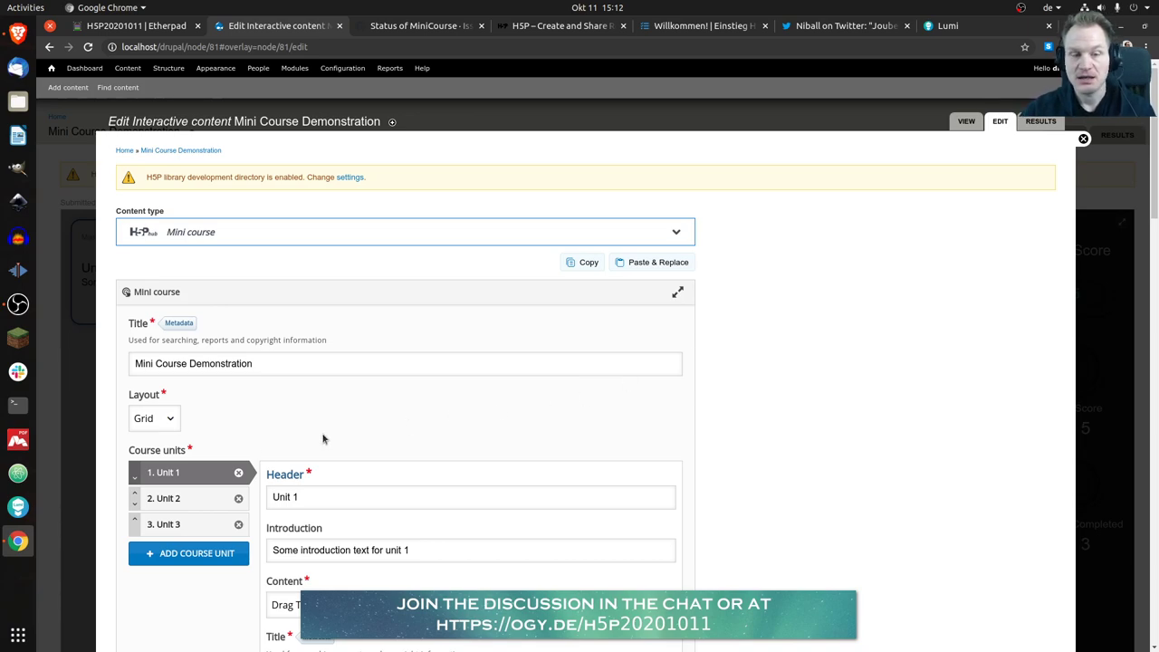
{"action": "left_click", "coordinate": [168, 418]}
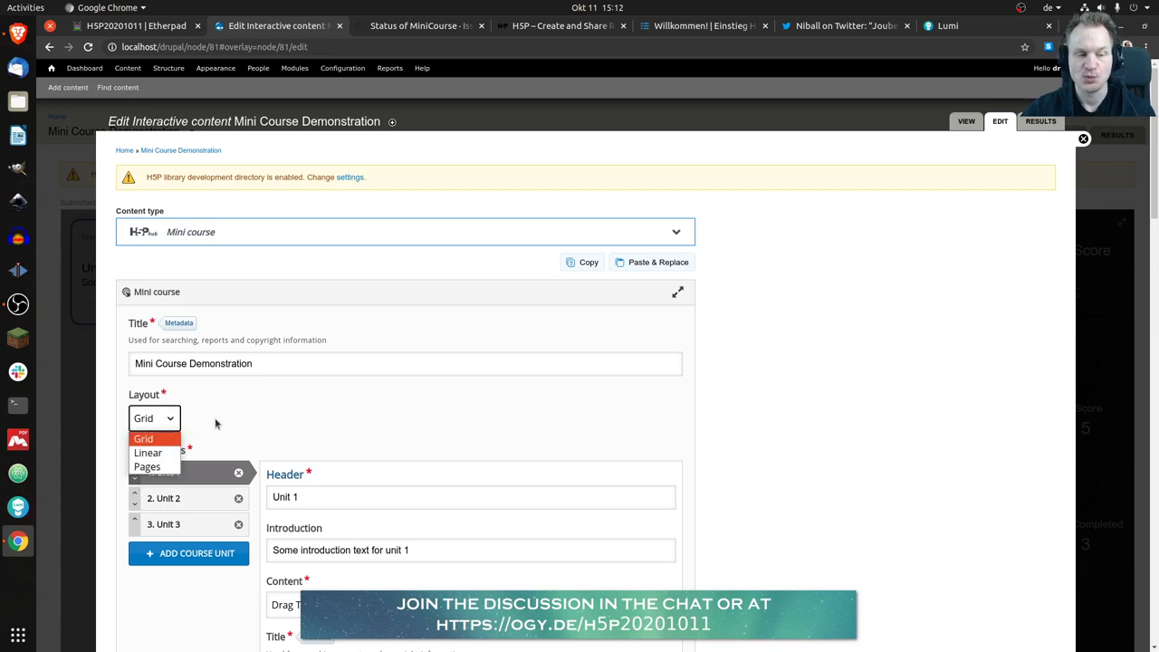
{"action": "left_click", "coordinate": [169, 418]}
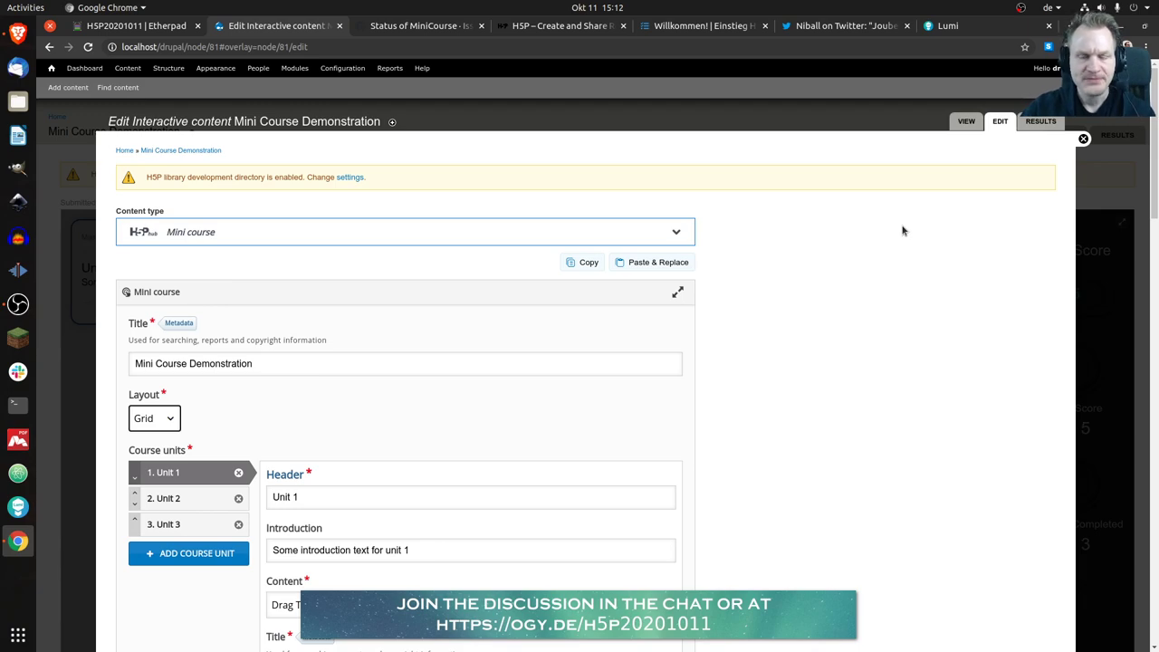
- Switch to the GitHub issue "Status of MiniCourse" and read its question and the quoted reply
{"action": "left_click", "coordinate": [421, 26]}
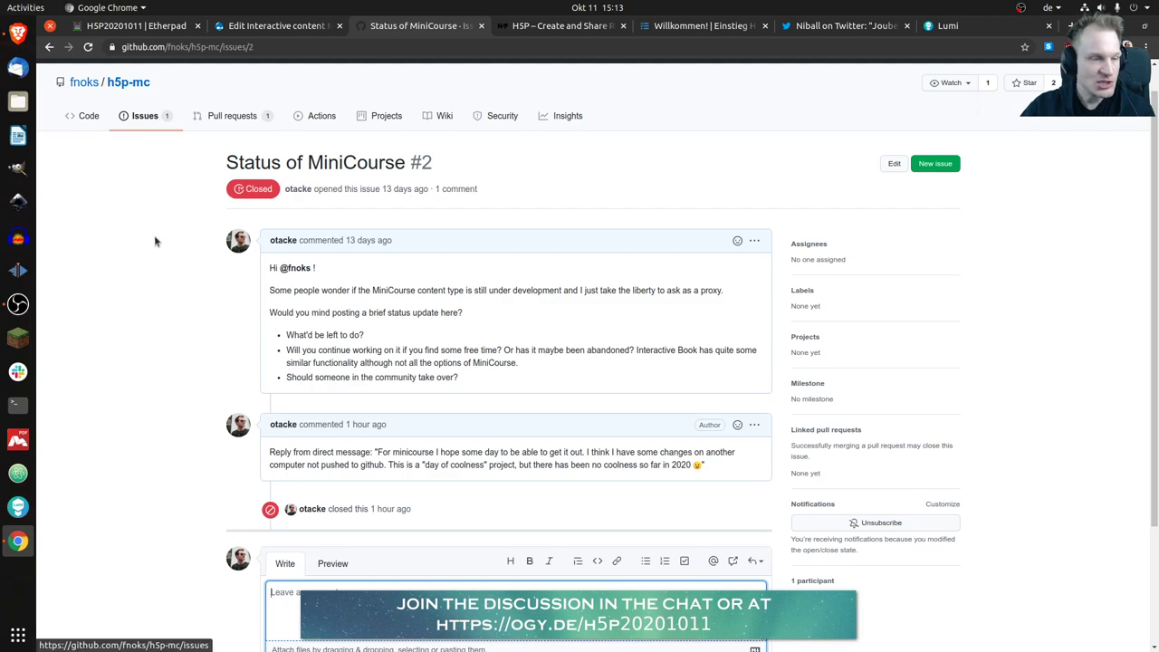
{"action": "scroll", "coordinate": [156, 272], "scroll_direction": "down", "scroll_amount": 1}
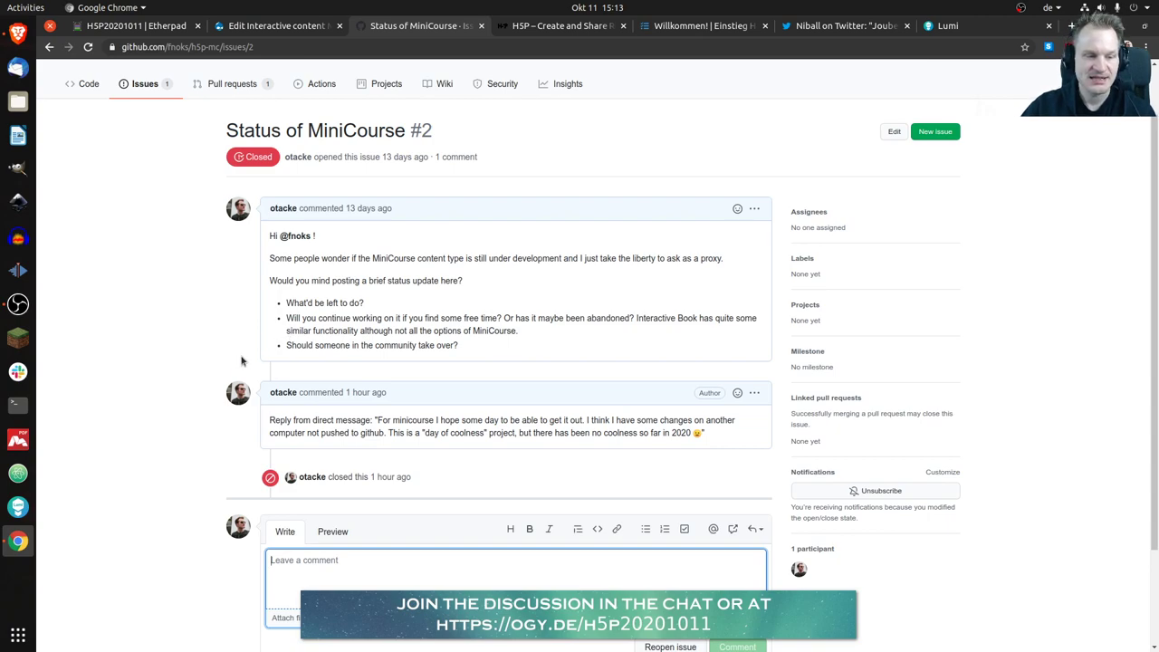
{"action": "scroll", "coordinate": [218, 368], "scroll_direction": "down", "scroll_amount": 1}
{"action": "scroll", "coordinate": [210, 355], "scroll_direction": "down", "scroll_amount": 1}
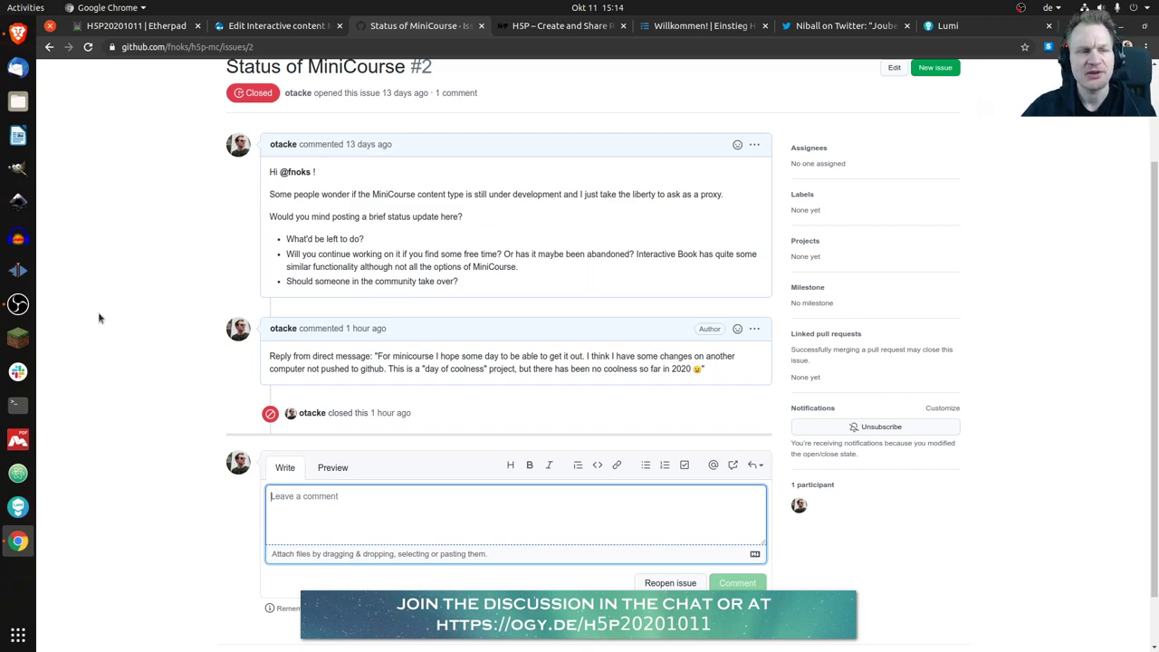
{"action": "scroll", "coordinate": [131, 274], "scroll_direction": "up", "scroll_amount": 3}
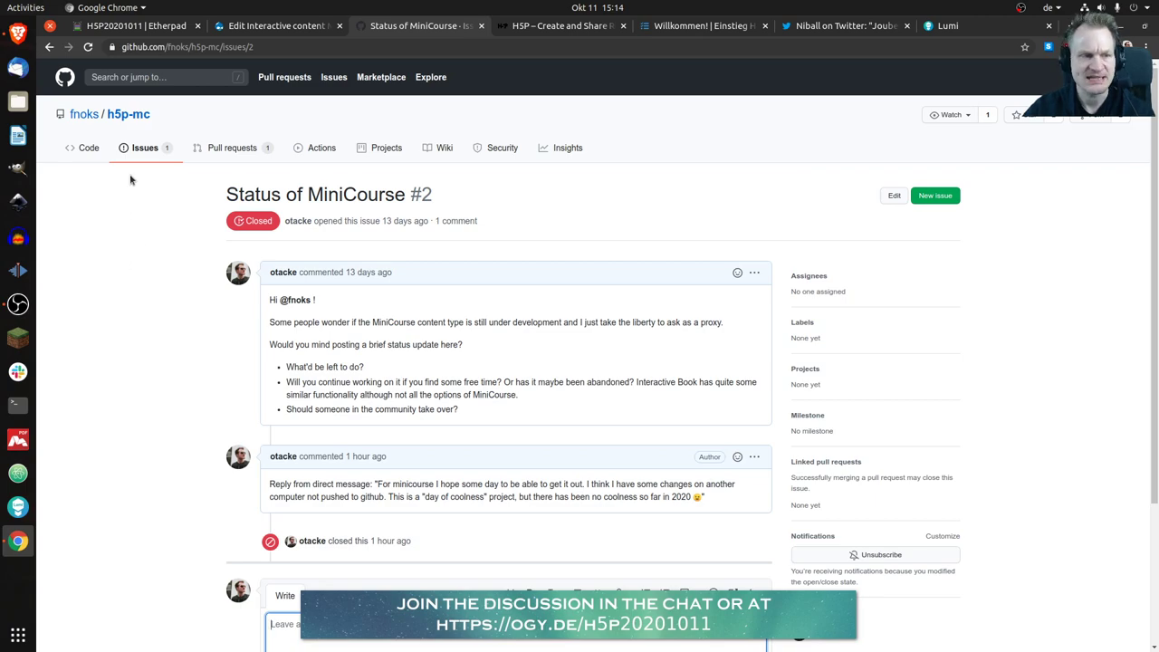
- Open the h5p-mc repository's main page and look through its file list, commit dates and README
{"action": "left_click", "coordinate": [138, 120]}
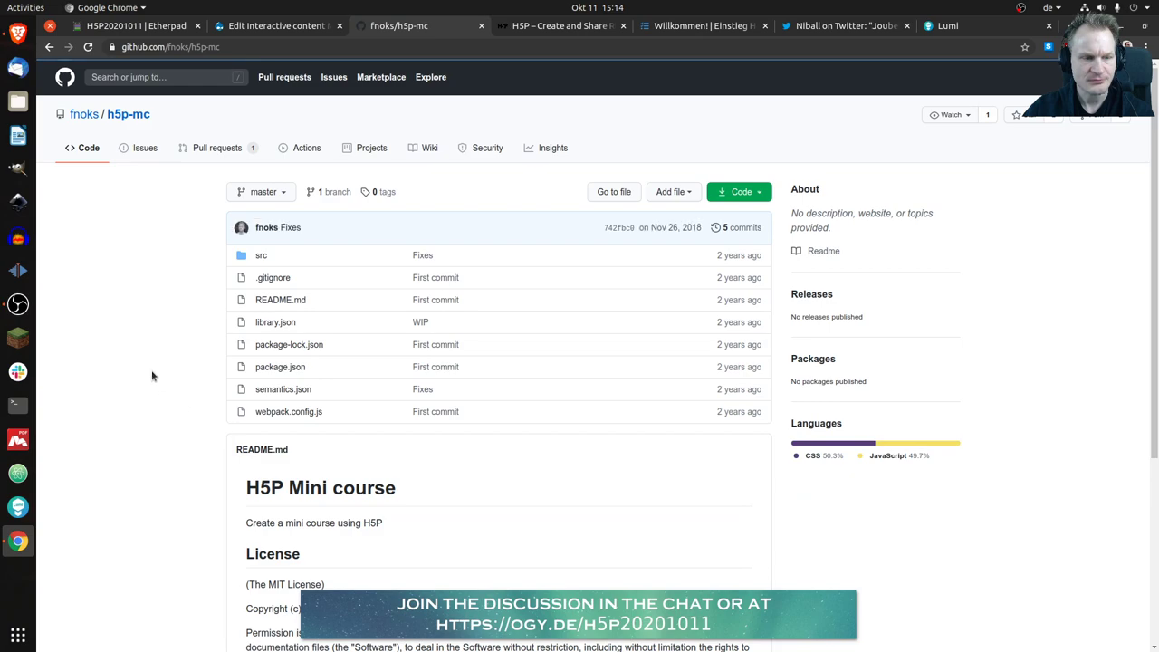
{"action": "scroll", "coordinate": [152, 376], "scroll_direction": "down", "scroll_amount": 3}
{"action": "scroll", "coordinate": [152, 376], "scroll_direction": "up", "scroll_amount": 2}
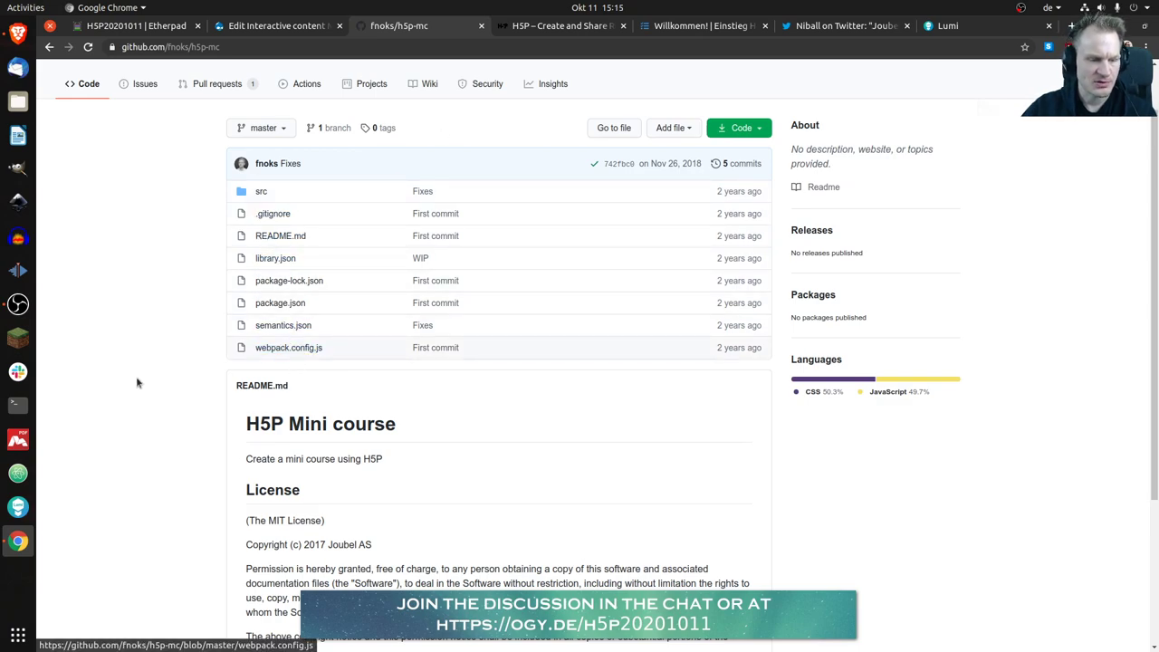
{"action": "scroll", "coordinate": [166, 373], "scroll_direction": "down", "scroll_amount": 3}
{"action": "scroll", "coordinate": [167, 373], "scroll_direction": "up", "scroll_amount": 4}
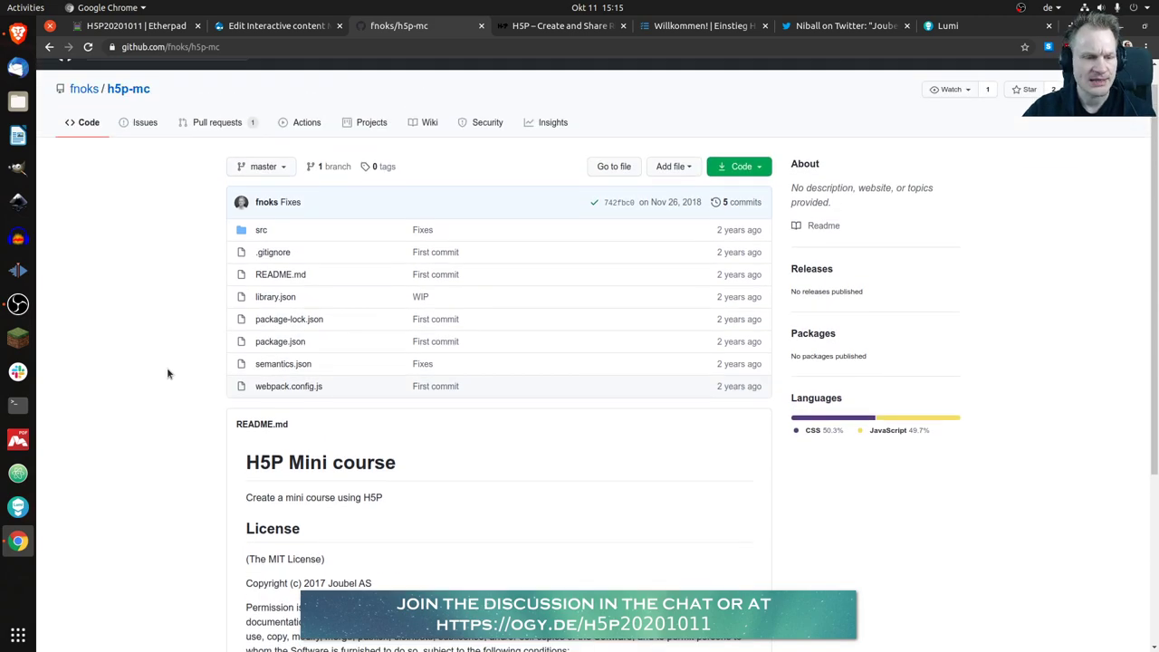
{"action": "scroll", "coordinate": [167, 373], "scroll_direction": "up", "scroll_amount": 1}
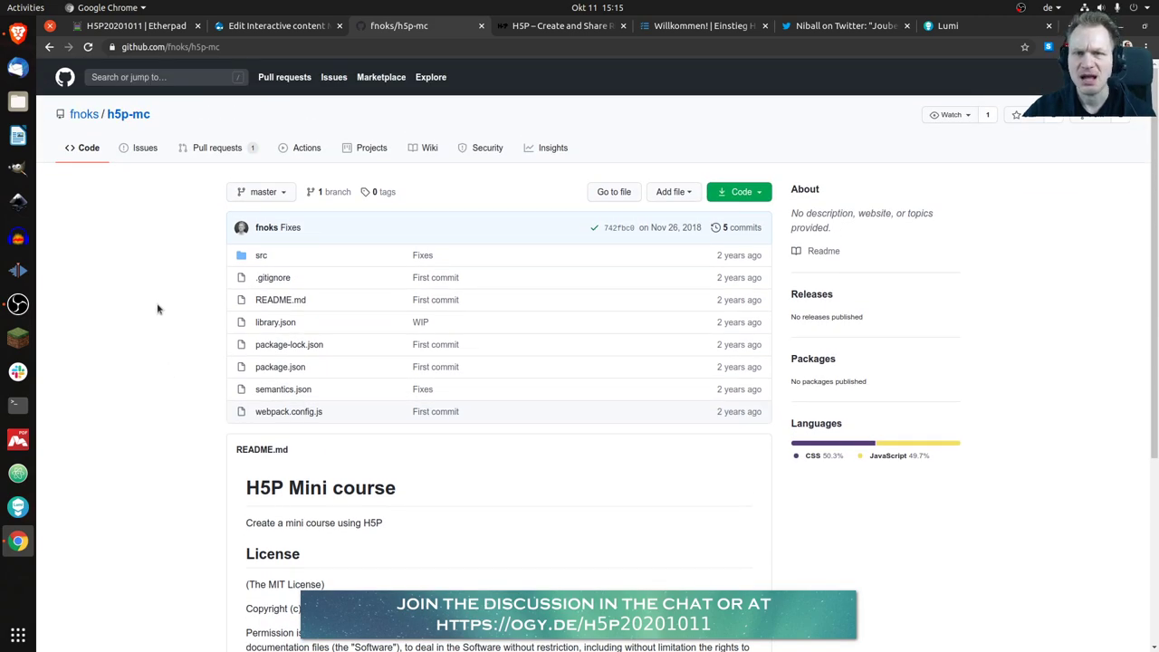